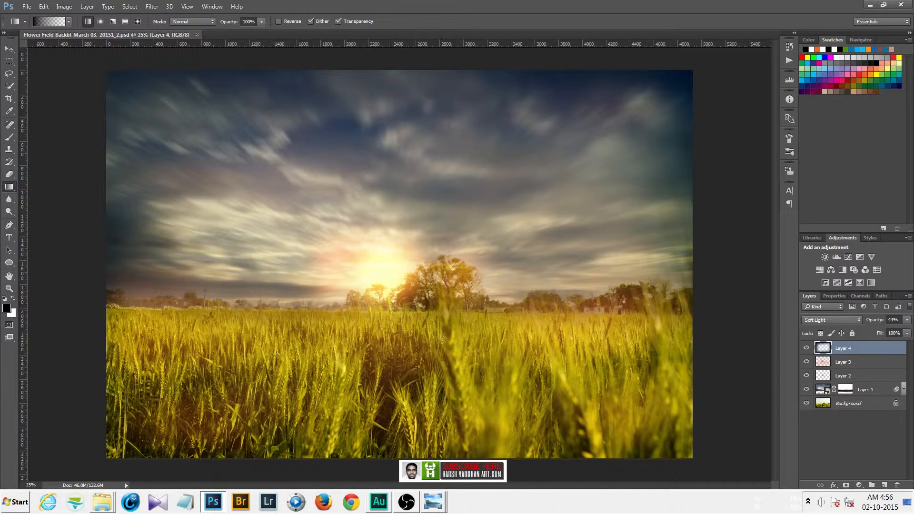
Preview the bird stock images, including the Birds group clean cutout, in the photo viewer and close it.
click(433, 501)
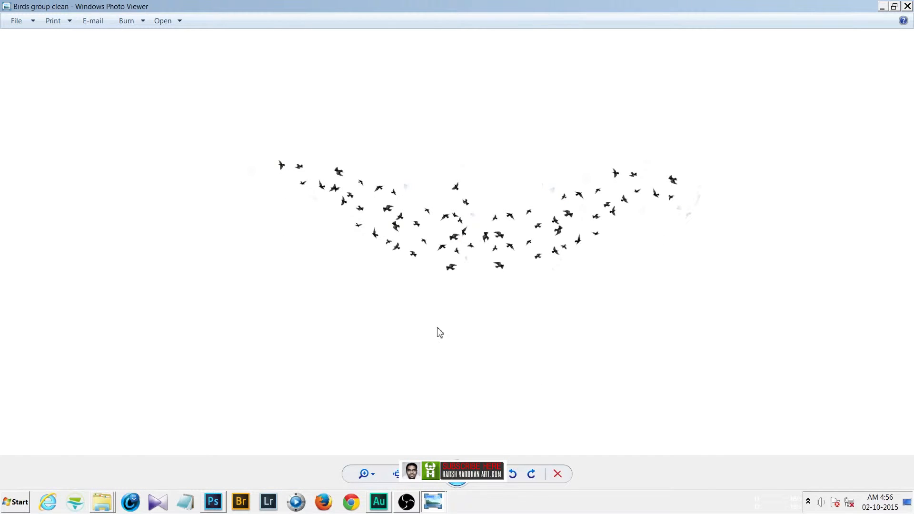
click(395, 474)
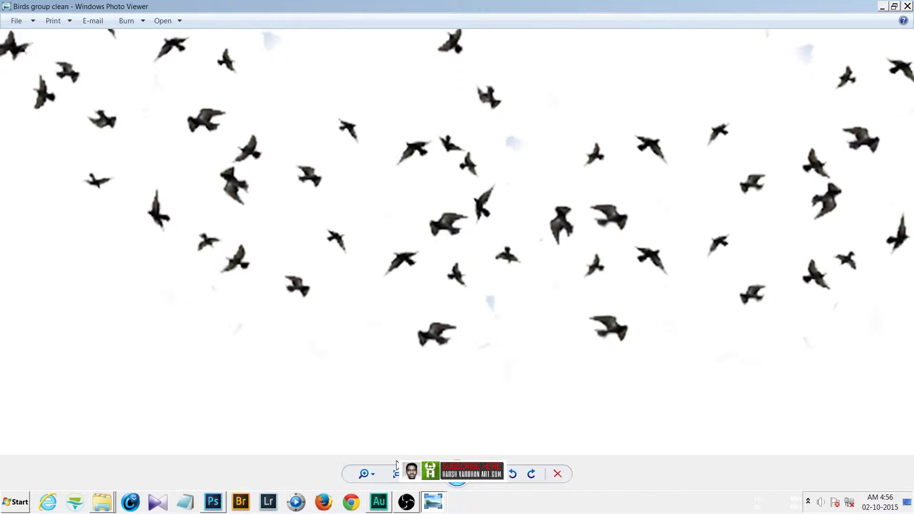
click(395, 474)
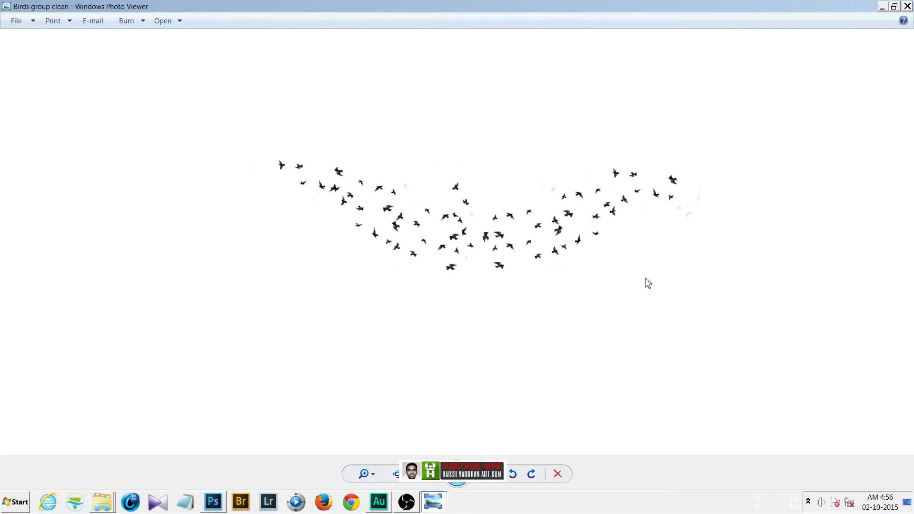
click(439, 505)
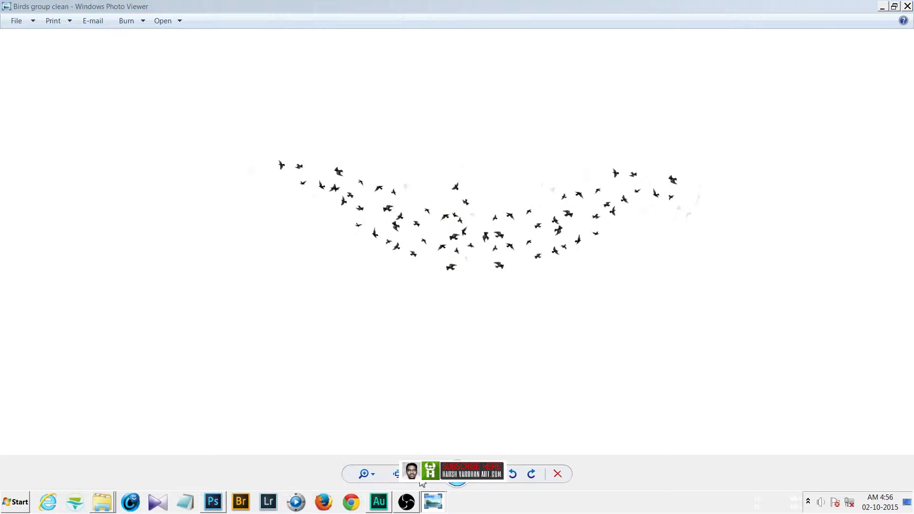
click(422, 483)
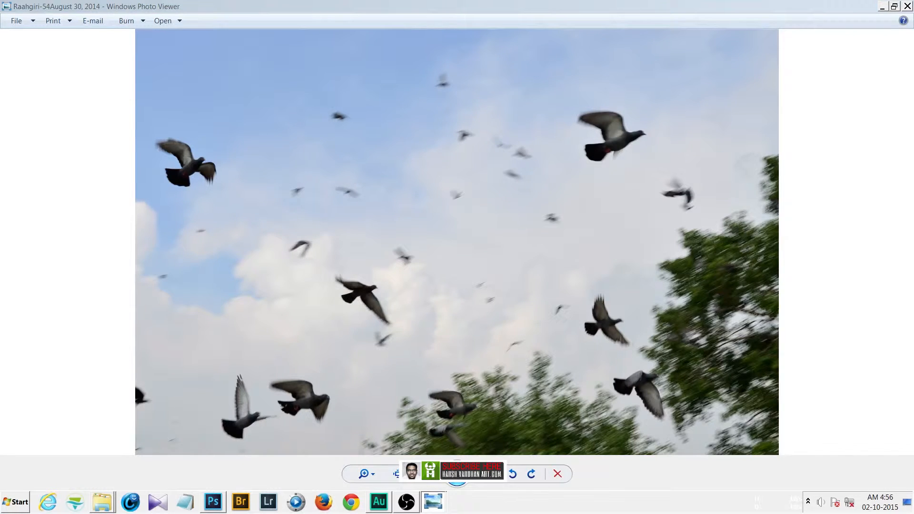
click(439, 472)
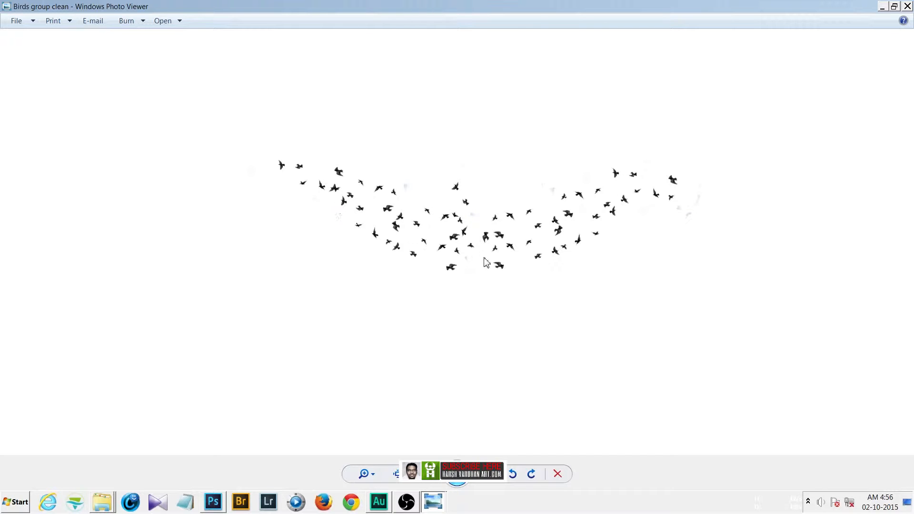
scroll(485, 261, up, 3)
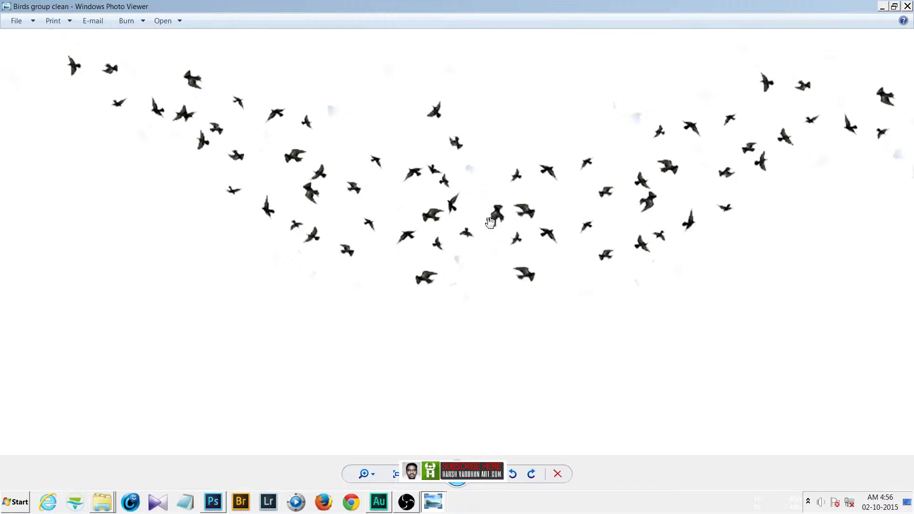
scroll(491, 222, down, 3)
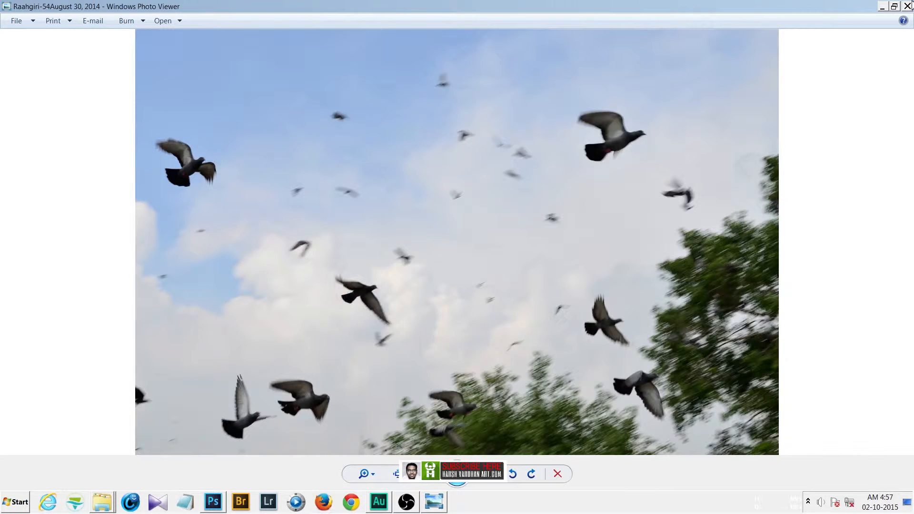
click(908, 6)
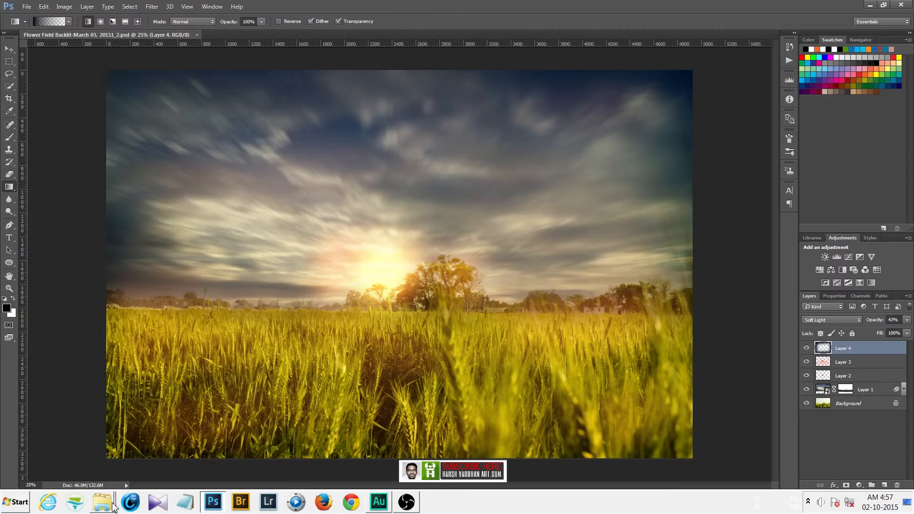
Place the Birds group clean image from the Birds folder into the document as a new layer.
click(102, 502)
scroll(333, 224, up, 1)
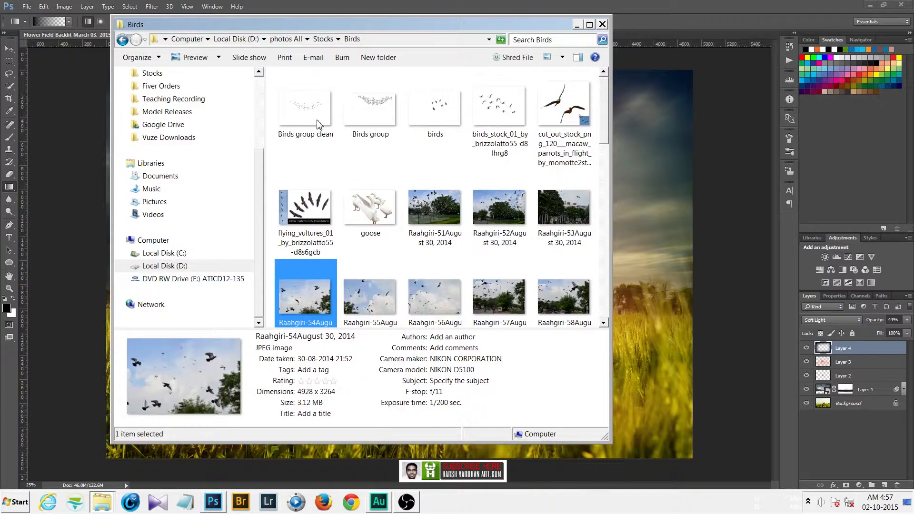
drag(318, 121, 667, 279)
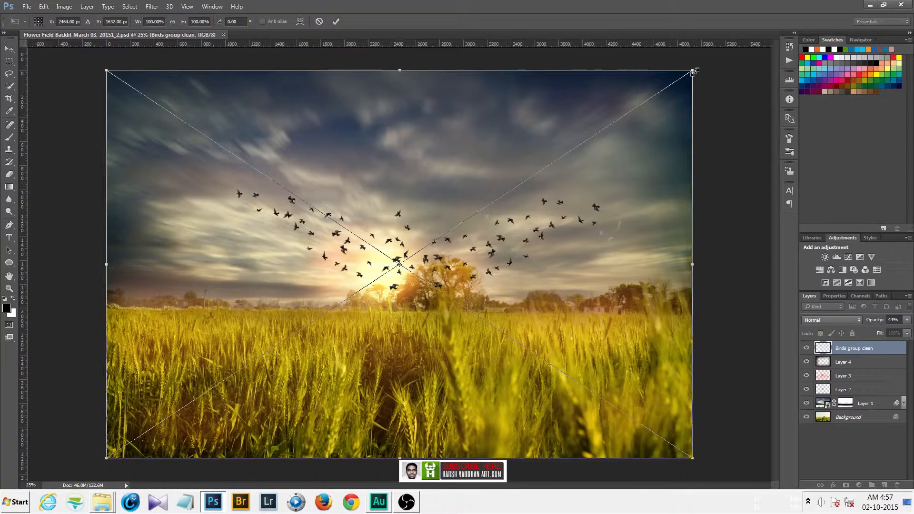
key(shift+alt+f)
click(337, 21)
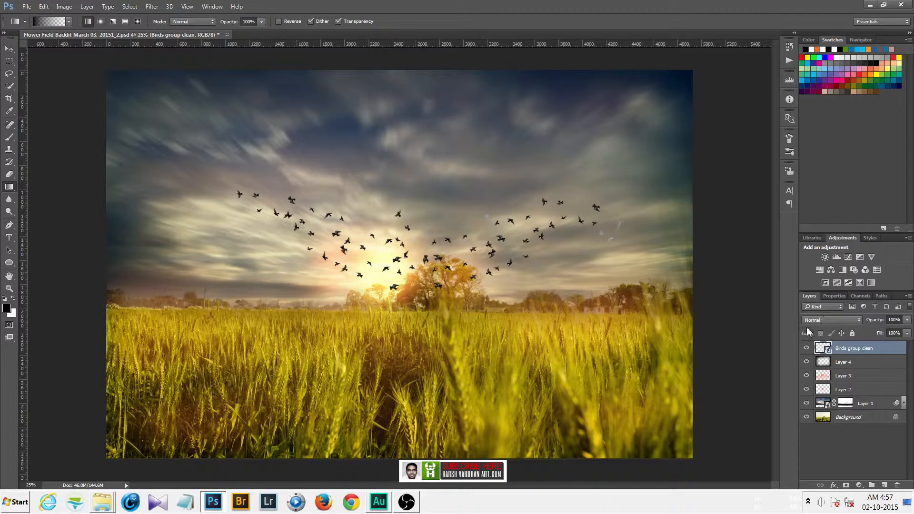
Scale the birds layer down to about 28.5% and move the flock just above the sun.
key(ctrl+t)
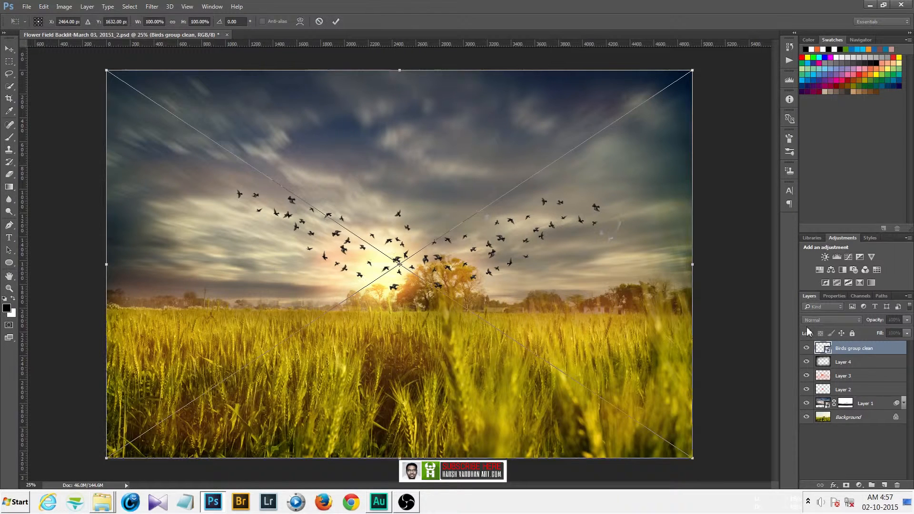
drag(697, 67, 483, 216)
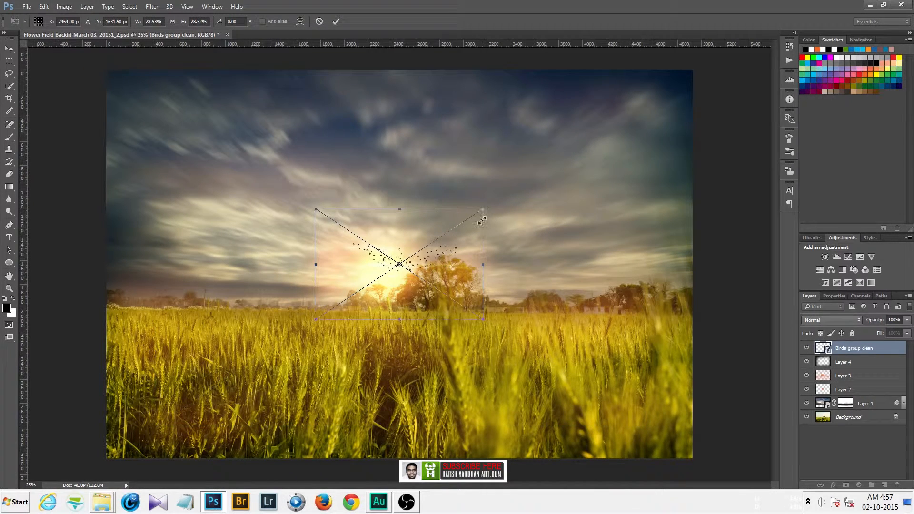
drag(431, 272, 418, 254)
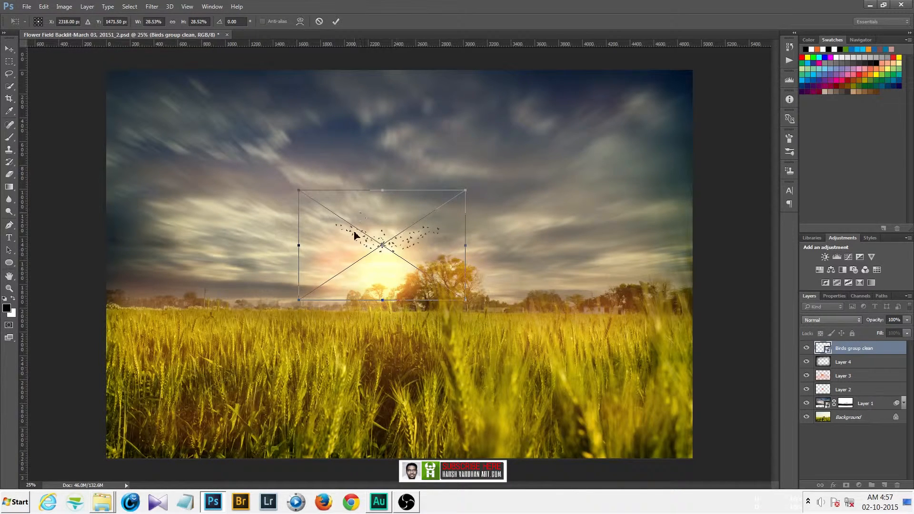
click(337, 23)
key(g)
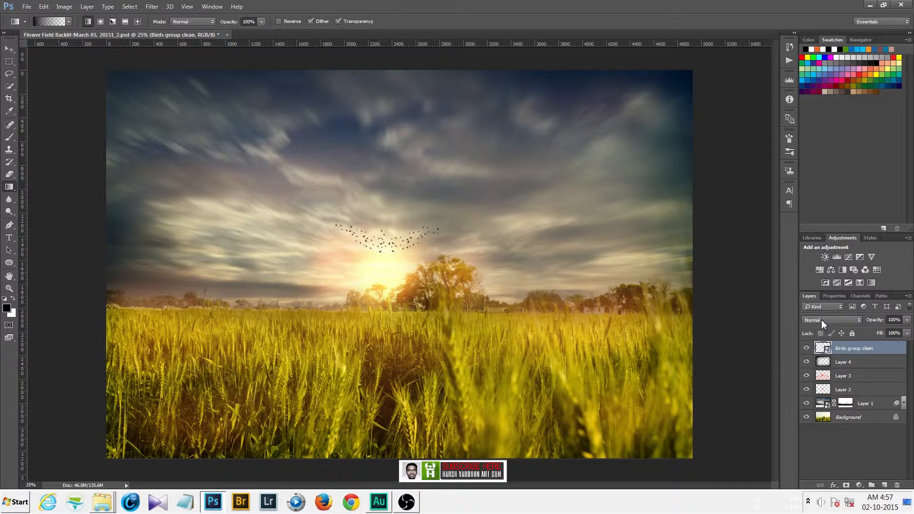
Try the Multiply blend mode on the birds layer.
click(821, 319)
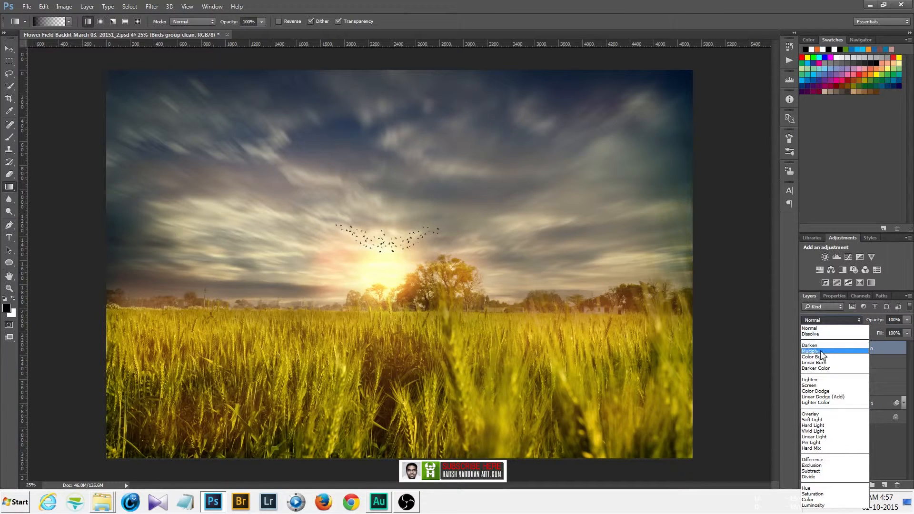
click(821, 353)
key(ctrl+plus)
key(ctrl+plus)
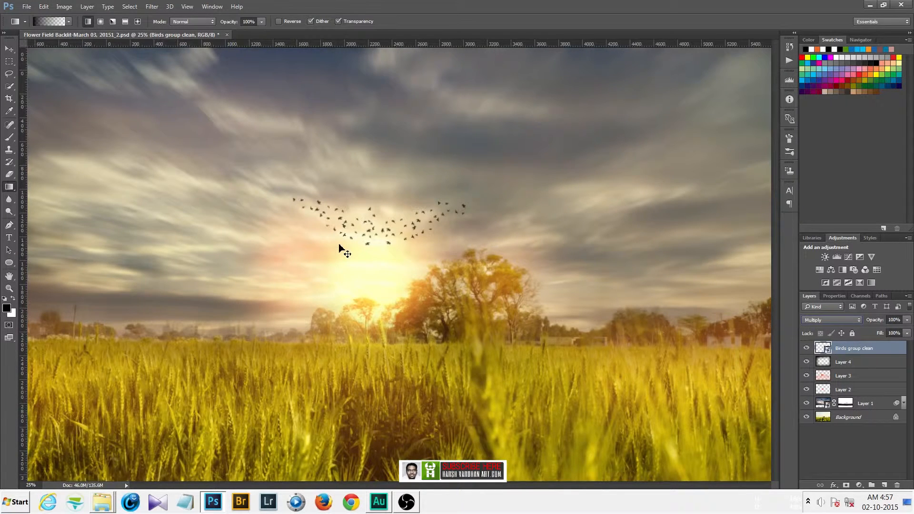
key(ctrl+plus)
key(ctrl+plus)
key(ctrl+plus)
key(ctrl+plus)
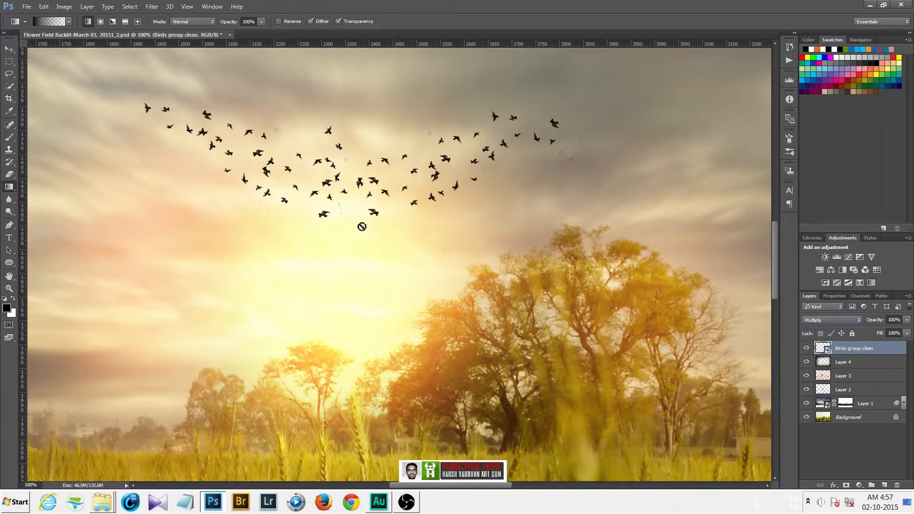
Try the Darken, Color Burn, Linear Burn and Darker Color blend modes on the birds layer.
click(833, 320)
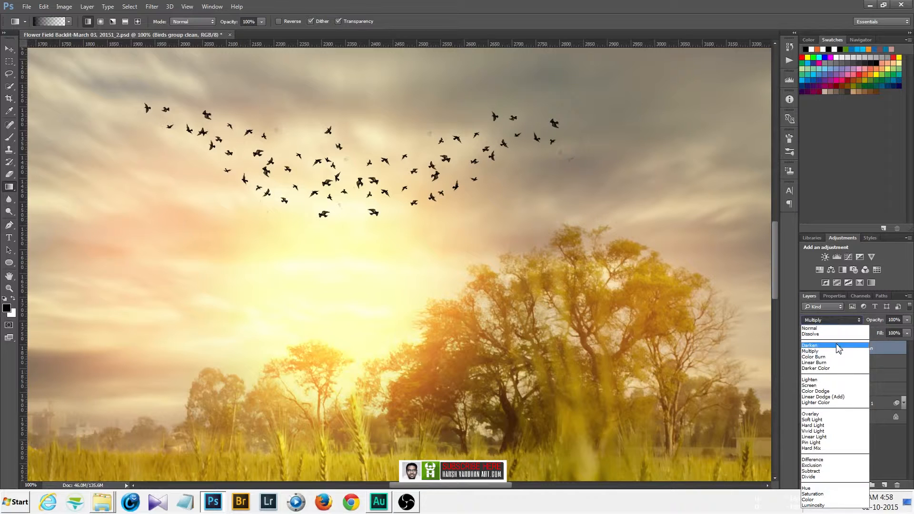
click(839, 345)
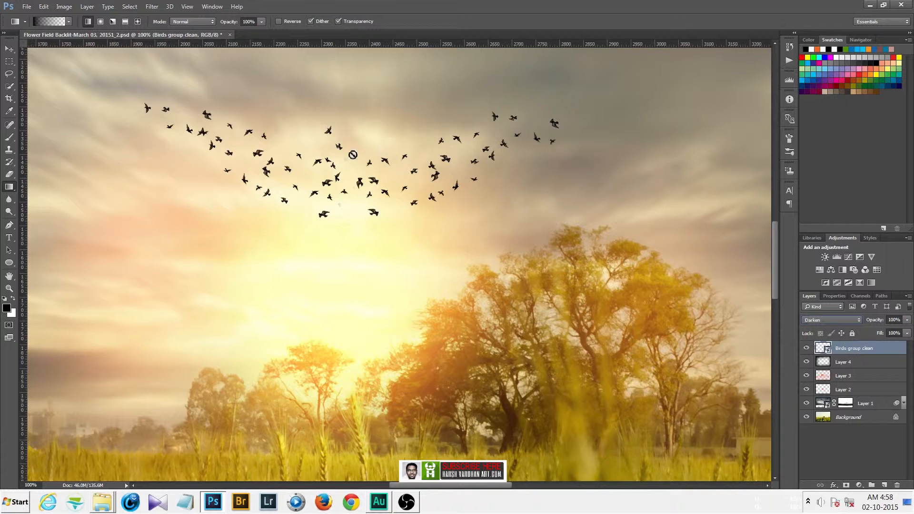
click(828, 321)
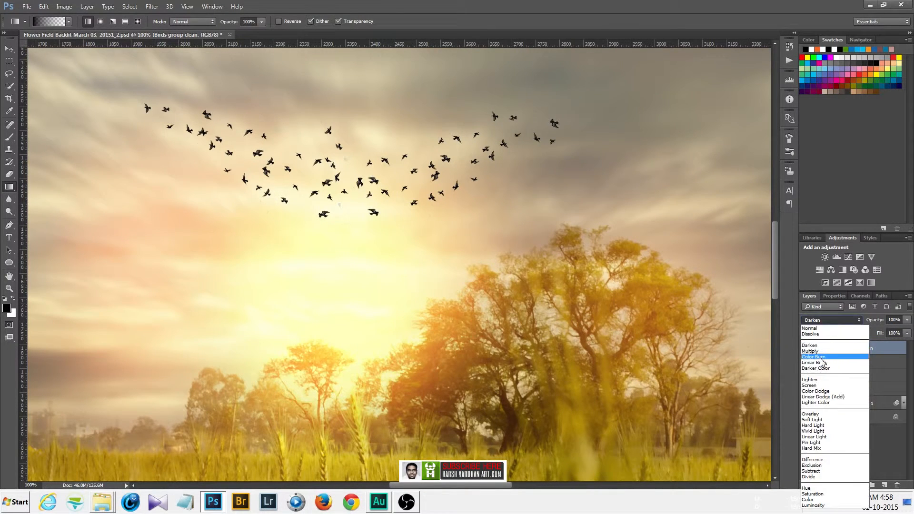
click(817, 356)
click(818, 319)
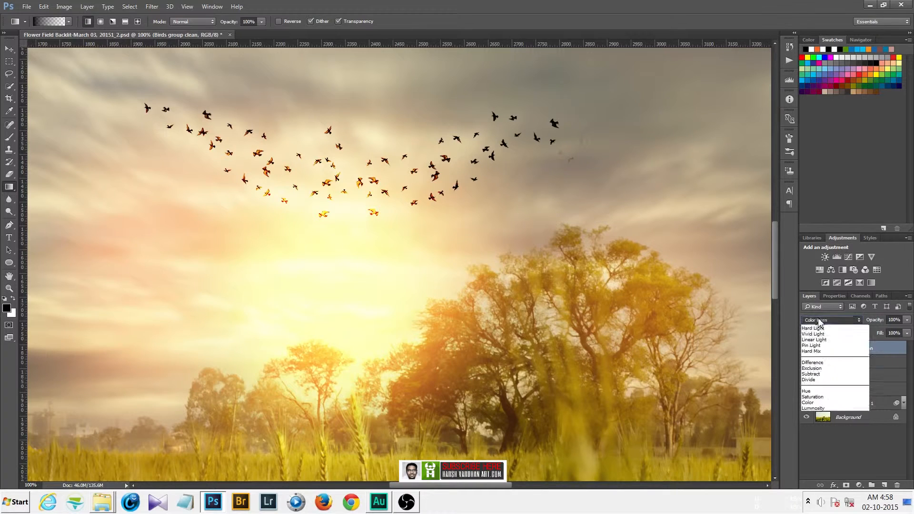
click(816, 347)
click(819, 320)
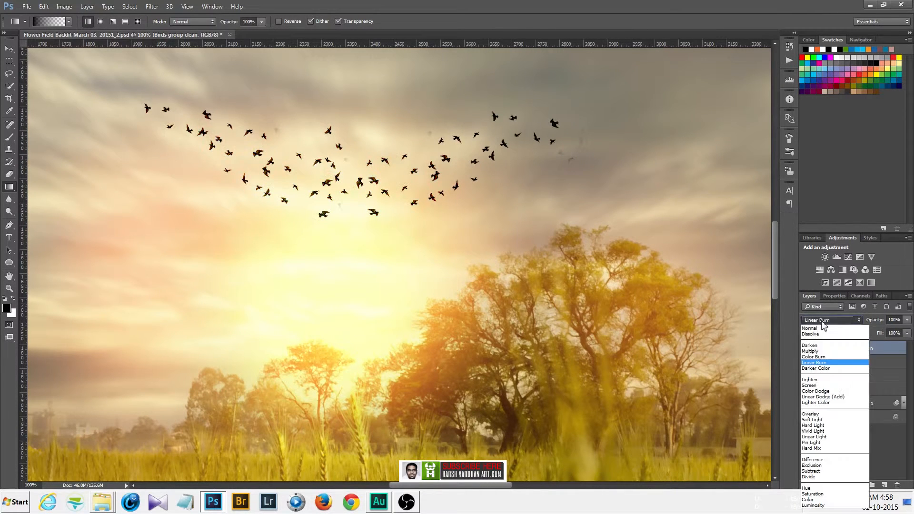
click(819, 367)
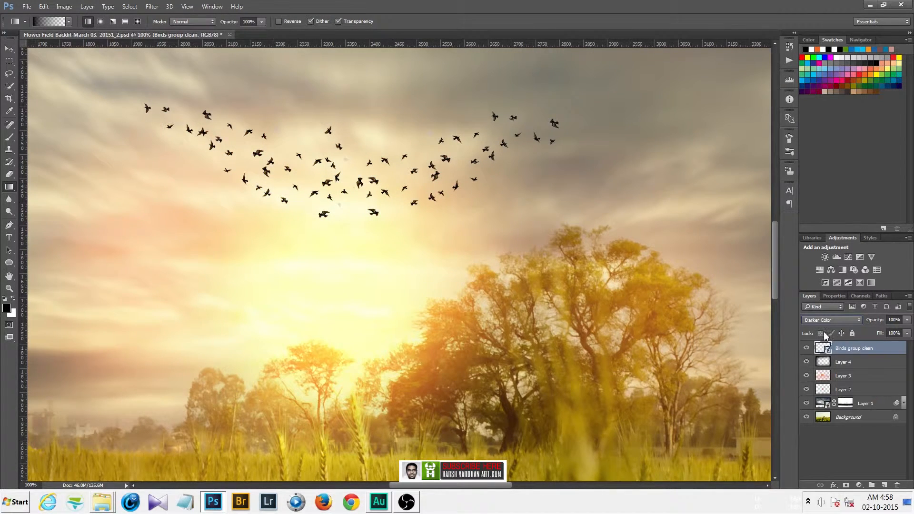
Set the birds layer's blend mode to Darken after comparing it with Color Burn.
click(821, 320)
click(822, 357)
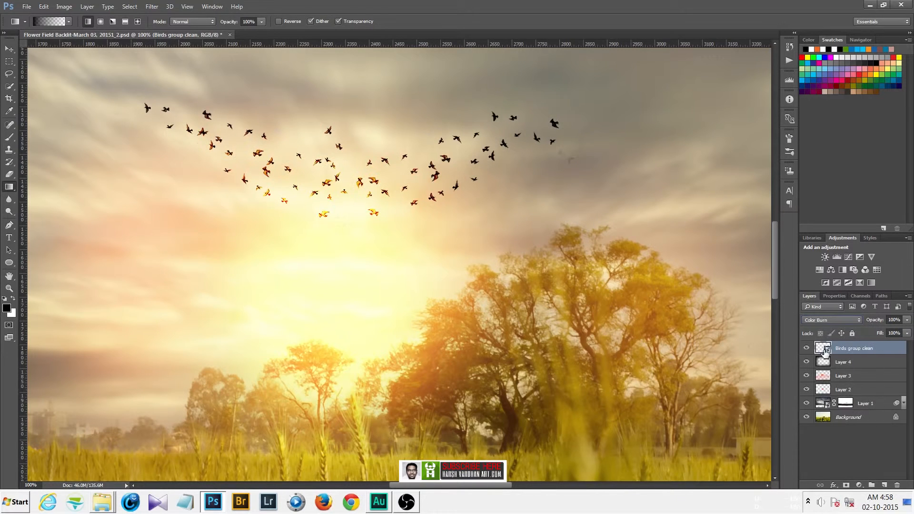
click(831, 320)
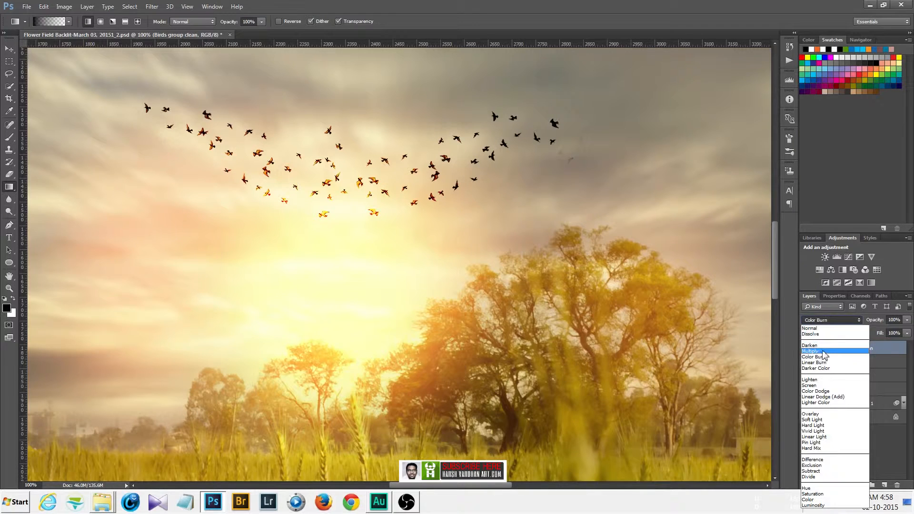
click(826, 347)
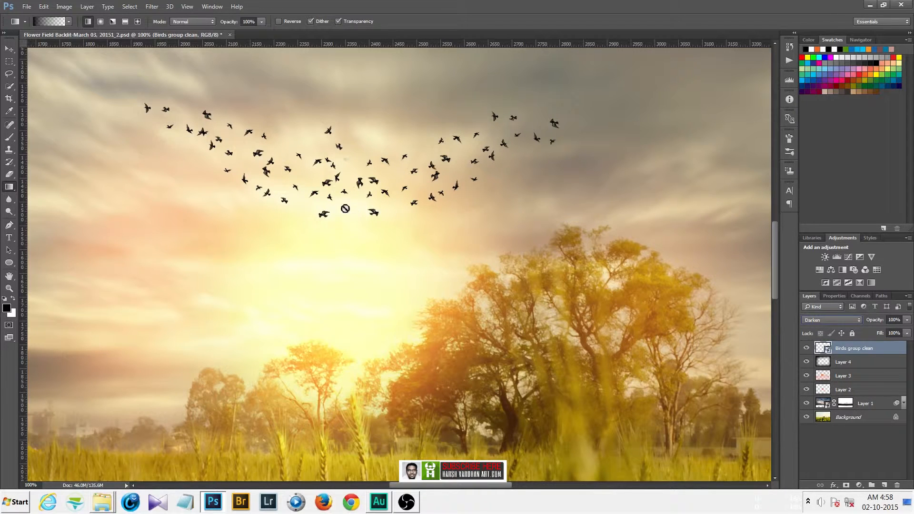
Add a layer mask to the birds layer and paint it with a small brush at 100% opacity to hide a few birds.
click(846, 485)
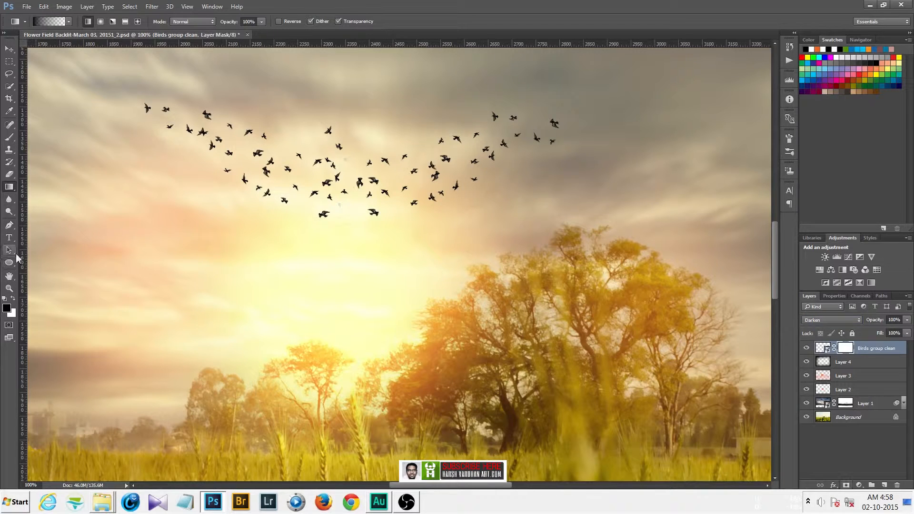
click(6, 138)
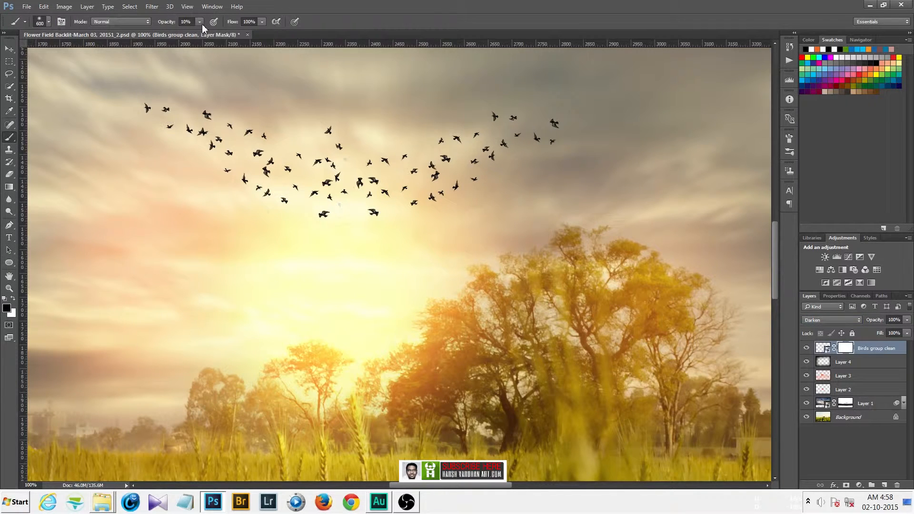
key(0)
key(bracketleft)
key(bracketleft)
key(bracketleft)
key(bracketleft)
key(bracketleft)
key(bracketleft)
key(bracketleft)
key(bracketleft)
key(bracketleft)
key(bracketleft)
key(bracketleft)
drag(349, 156, 349, 162)
drag(346, 203, 343, 219)
key(ctrl+minus)
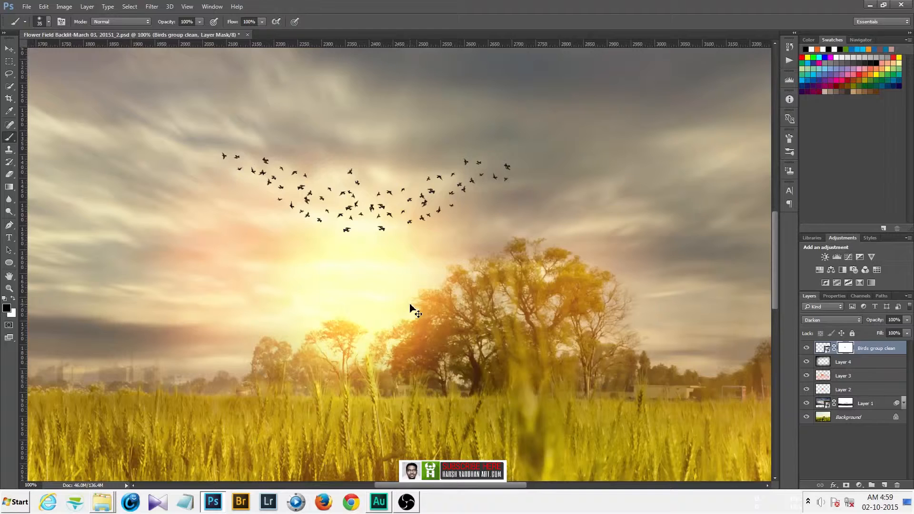
key(ctrl+0)
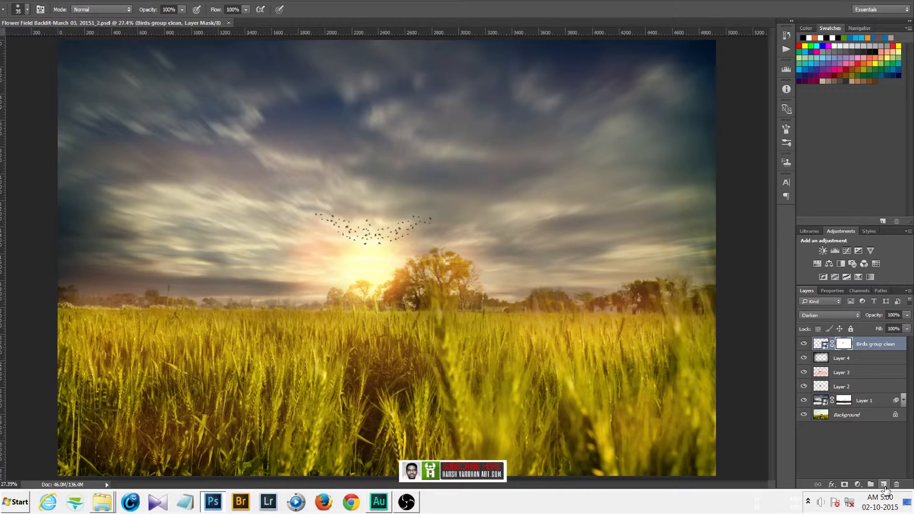
Create a new layer and clone-stamp the upper-right sky with a 400 px brush at 51% opacity.
click(884, 485)
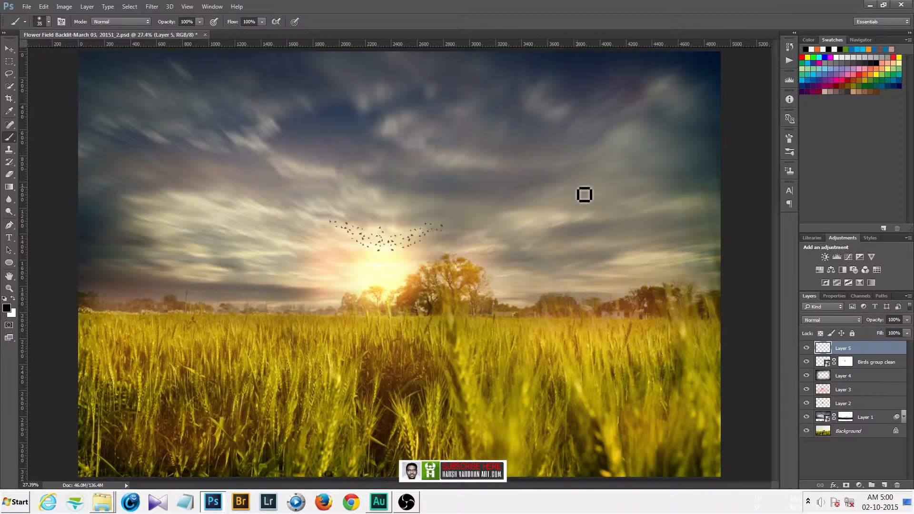
key(s)
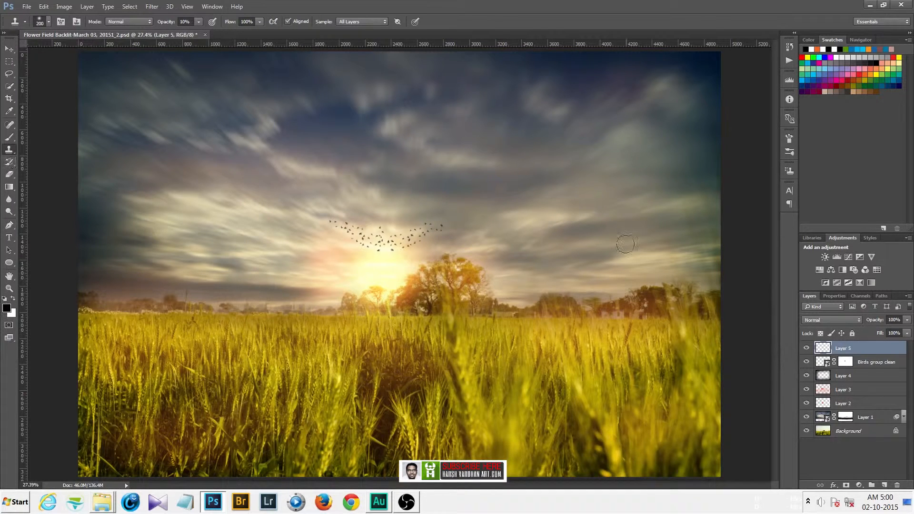
click(198, 22)
key(5)
key(1)
key(bracketright)
key(bracketright)
key(bracketright)
alt+click(638, 164)
drag(672, 204, 696, 135)
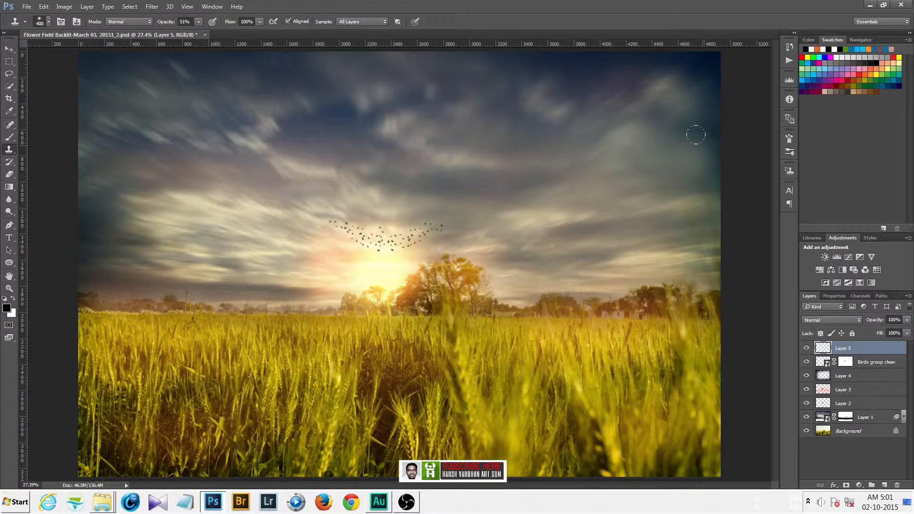
Lower the Clone Stamp opacity to 20% and retouch patches of the upper-right sky on the new layer.
mouse_move(696, 134)
mouse_down()
mouse_move(658, 247)
mouse_move(658, 219)
mouse_move(686, 217)
mouse_up()
key(ctrl+z)
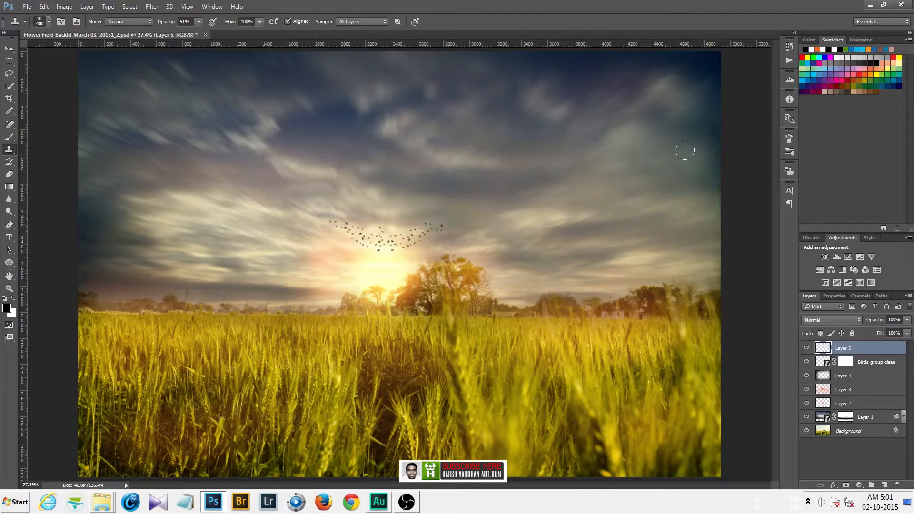
key(2)
alt+click(662, 185)
click(682, 177)
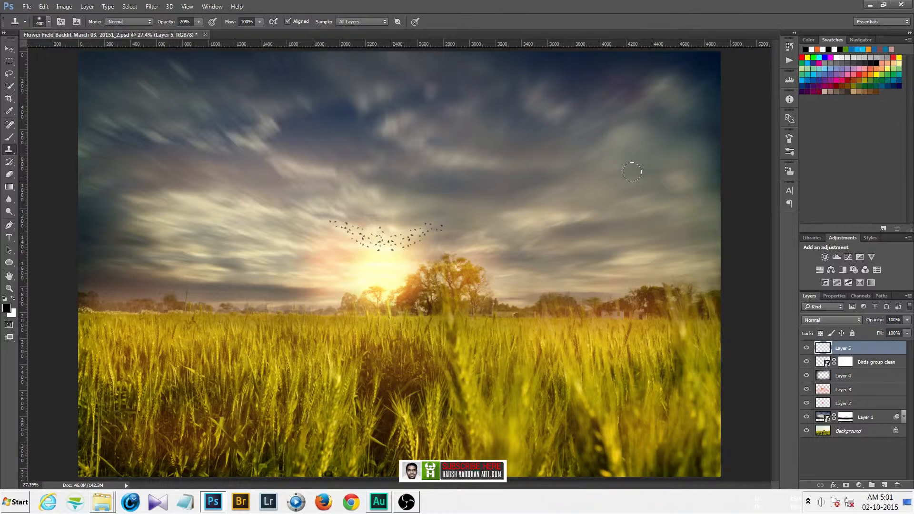
key(ctrl+z)
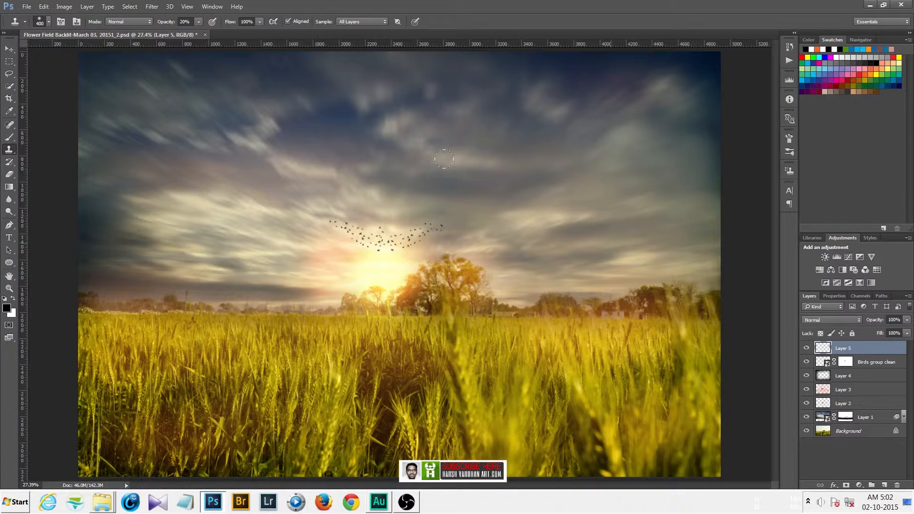
drag(625, 330, 590, 317)
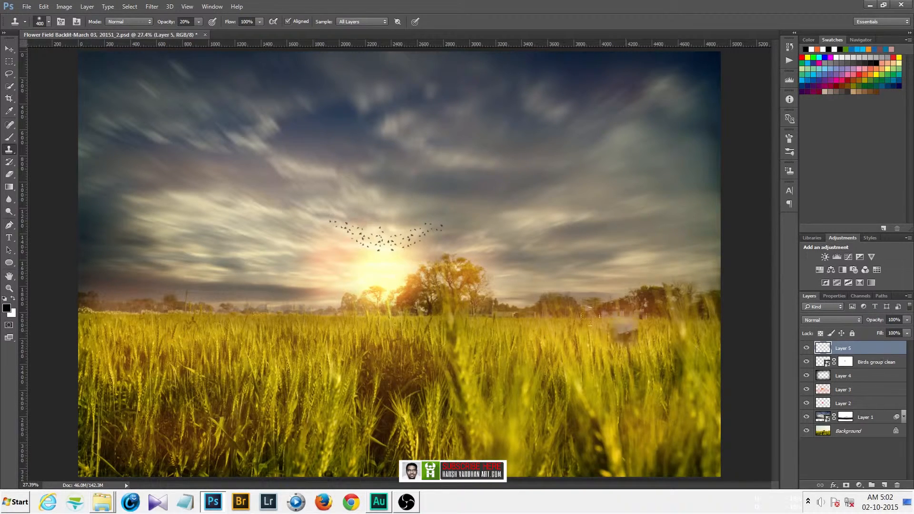
click(591, 316)
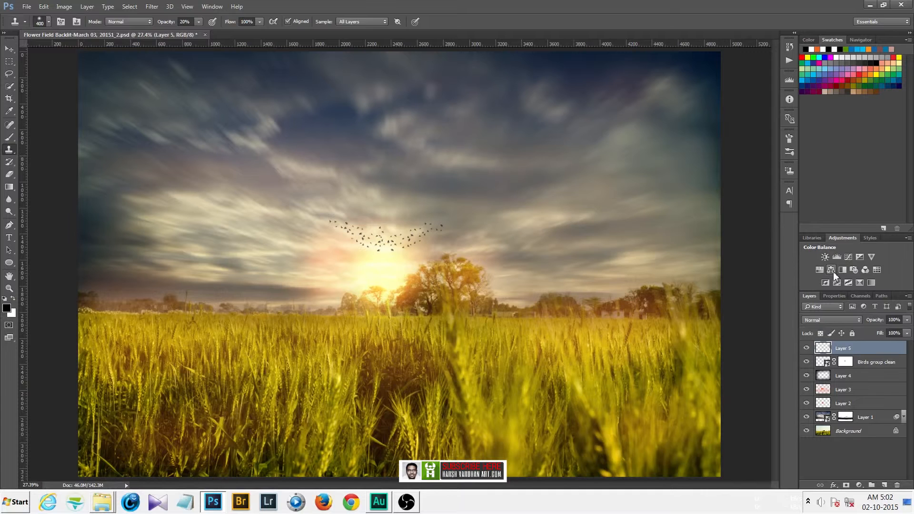
Add a Color Balance adjustment layer above the cloned sky layer.
click(833, 272)
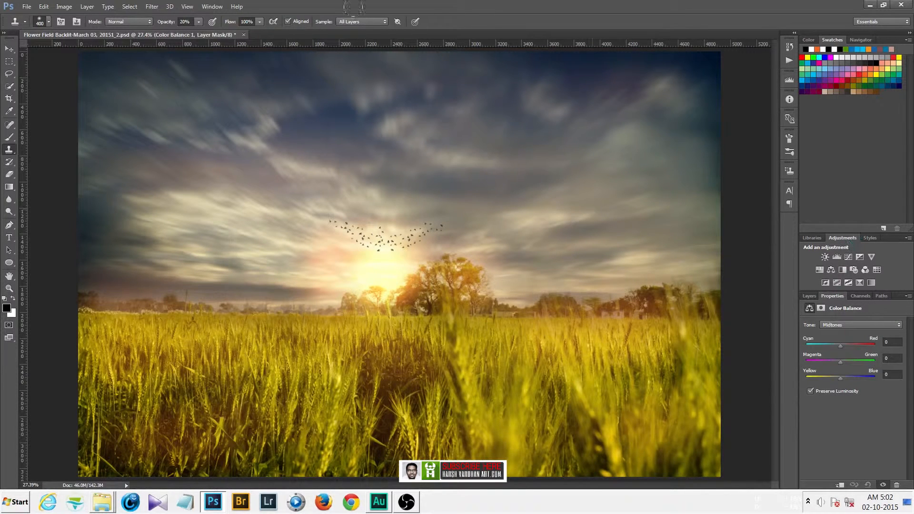
click(206, 7)
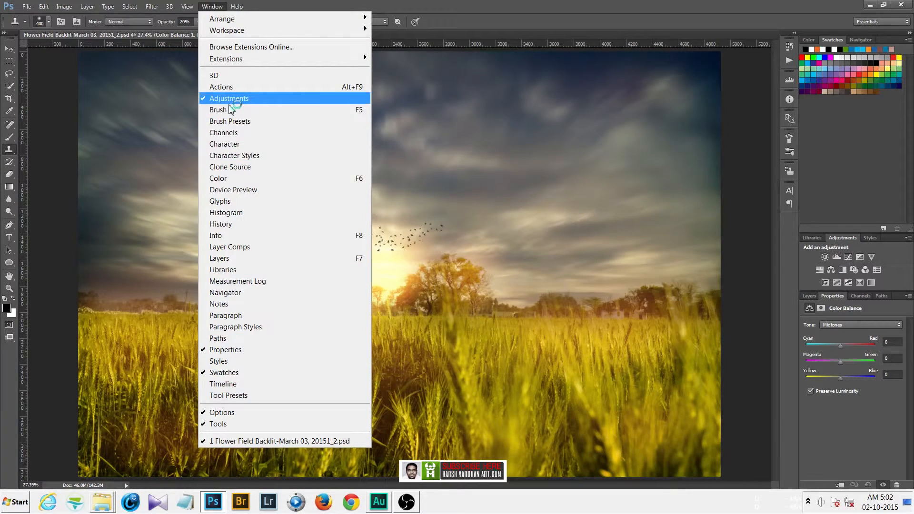
click(558, 5)
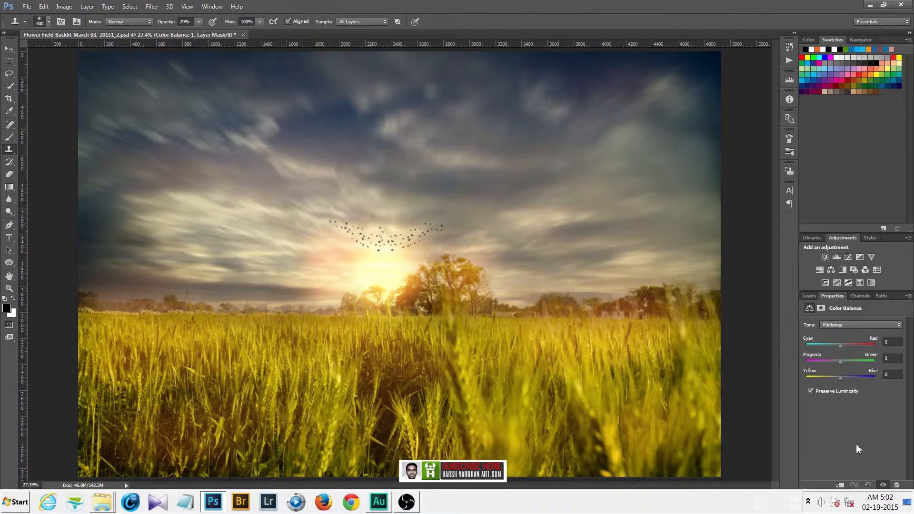
click(809, 296)
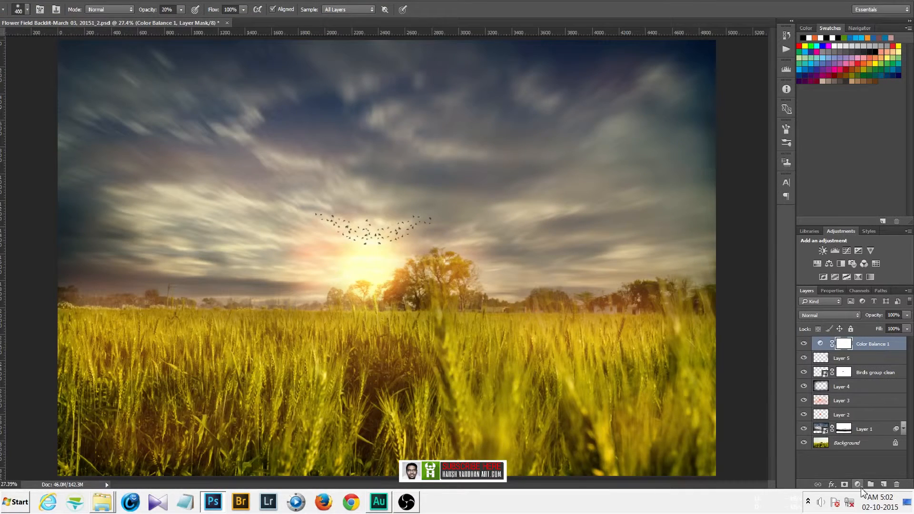
click(858, 485)
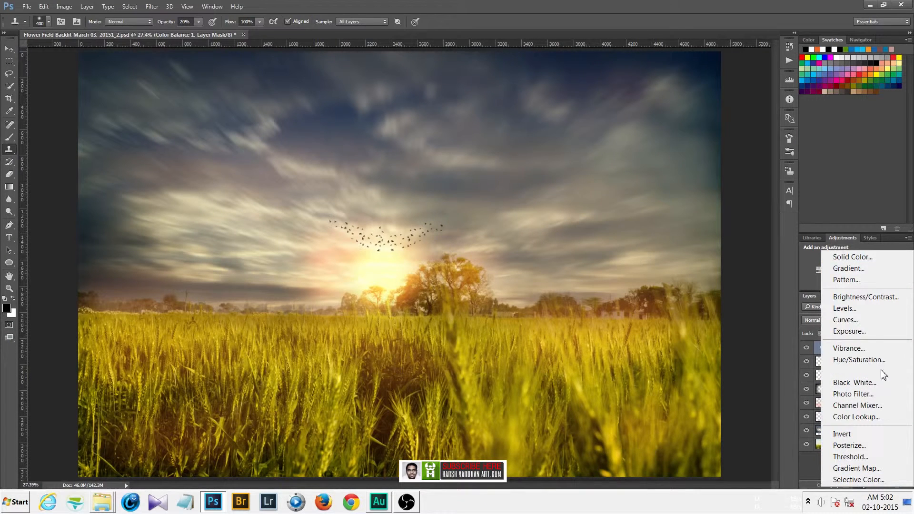
click(810, 470)
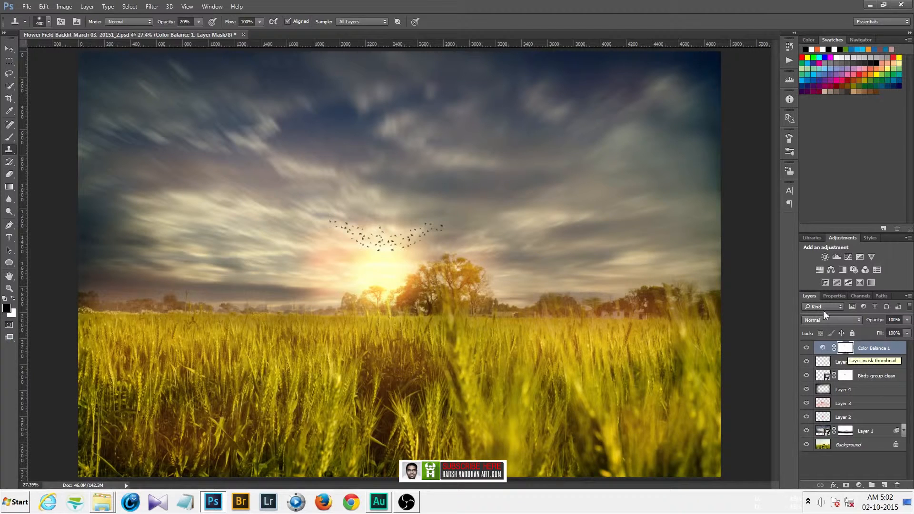
Set the Color Balance midtones to Magenta-Green -8 and Yellow-Blue +7.
click(833, 296)
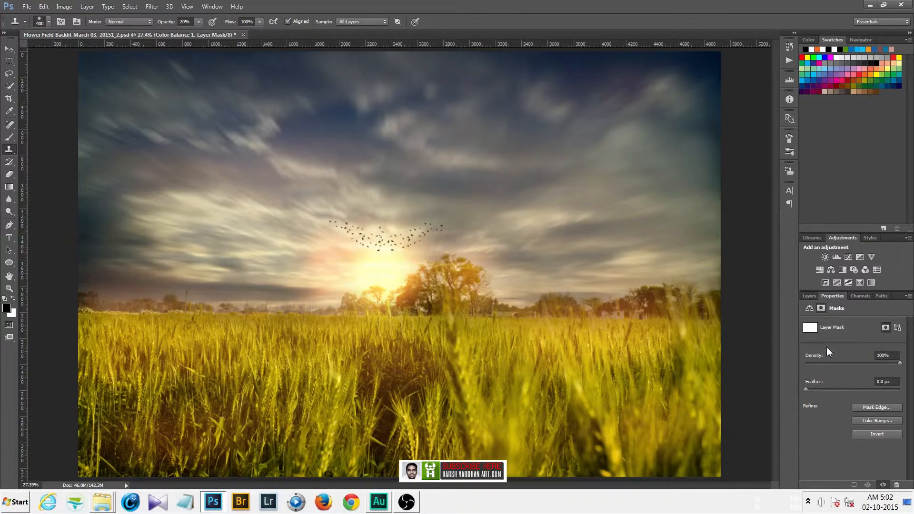
click(810, 310)
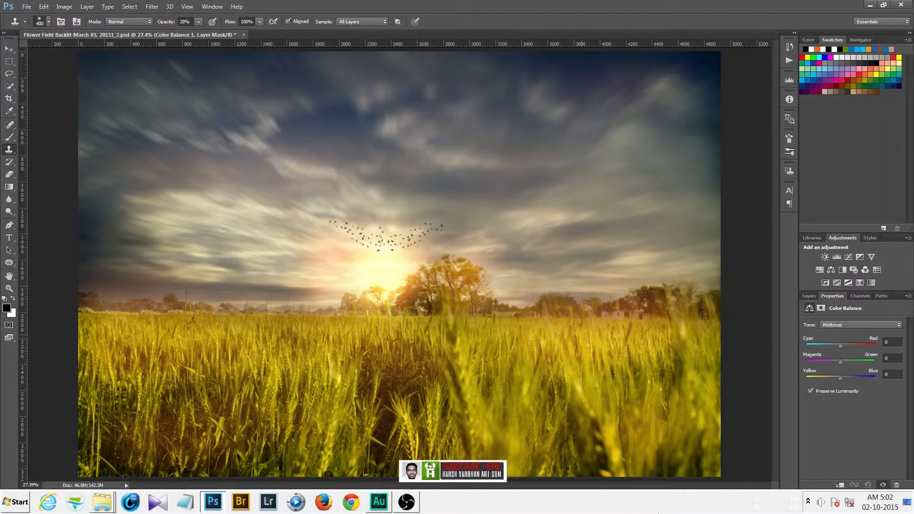
click(849, 324)
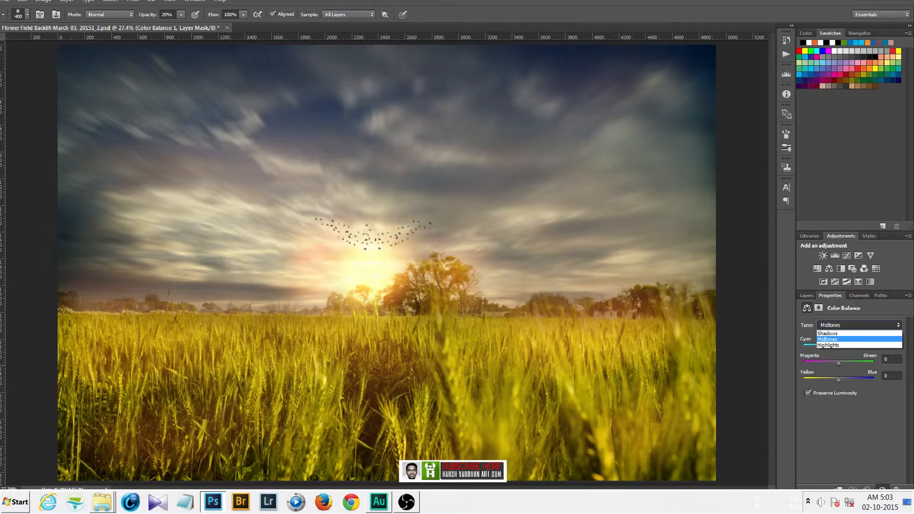
click(848, 324)
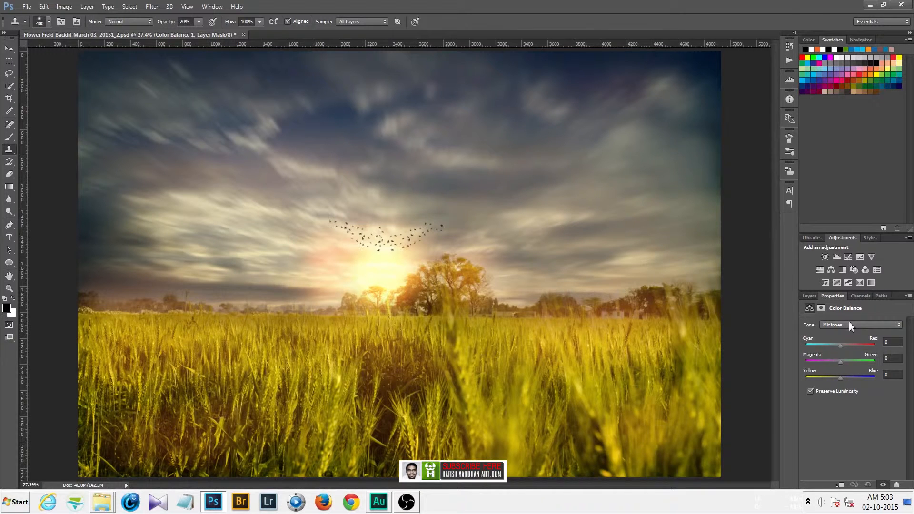
click(841, 346)
drag(841, 347, 844, 347)
click(839, 362)
drag(838, 379, 846, 380)
click(845, 324)
click(844, 325)
click(846, 324)
click(845, 325)
drag(838, 378, 843, 378)
Switch the Color Balance tone to Shadows and nudge its cyan-red and yellow-blue sliders.
click(845, 325)
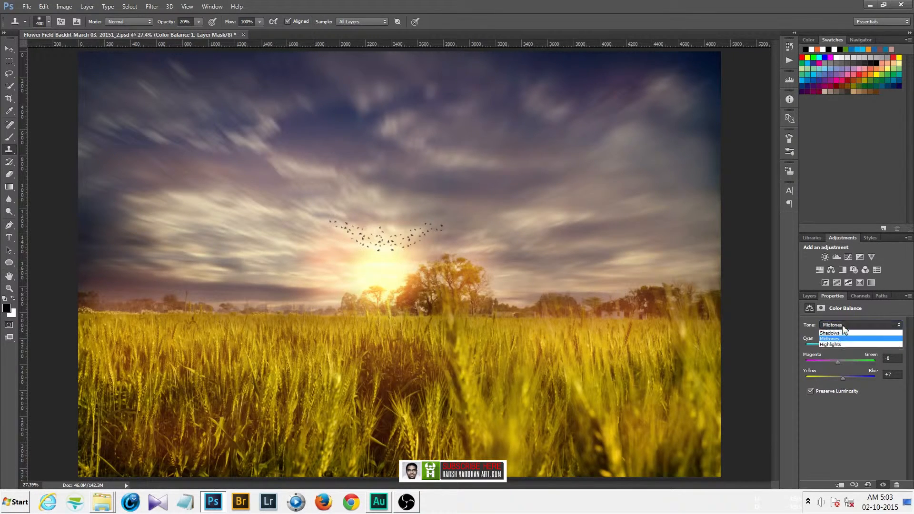
click(838, 331)
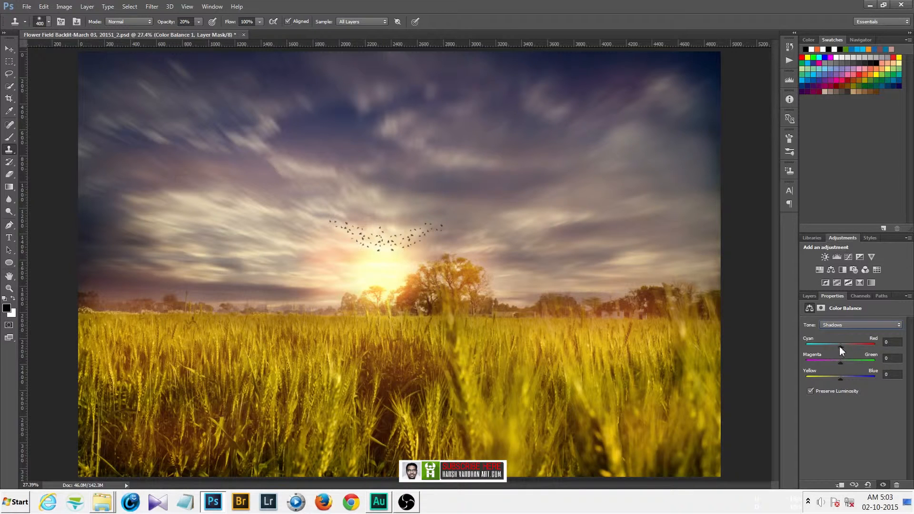
drag(840, 346, 843, 347)
drag(839, 363, 841, 378)
Switch the tone to Highlights and set Cyan-Red 0, Magenta-Green -15 and Yellow-Blue +11.
click(831, 325)
click(832, 344)
drag(840, 347, 839, 347)
drag(837, 346, 837, 347)
drag(841, 348, 841, 364)
drag(837, 362, 837, 362)
drag(841, 380, 846, 381)
drag(844, 380, 839, 381)
drag(837, 379, 843, 378)
key(Up)
key(Up)
key(Up)
key(Up)
Toggle the Color Balance layer's visibility to compare the image with and without it.
click(810, 296)
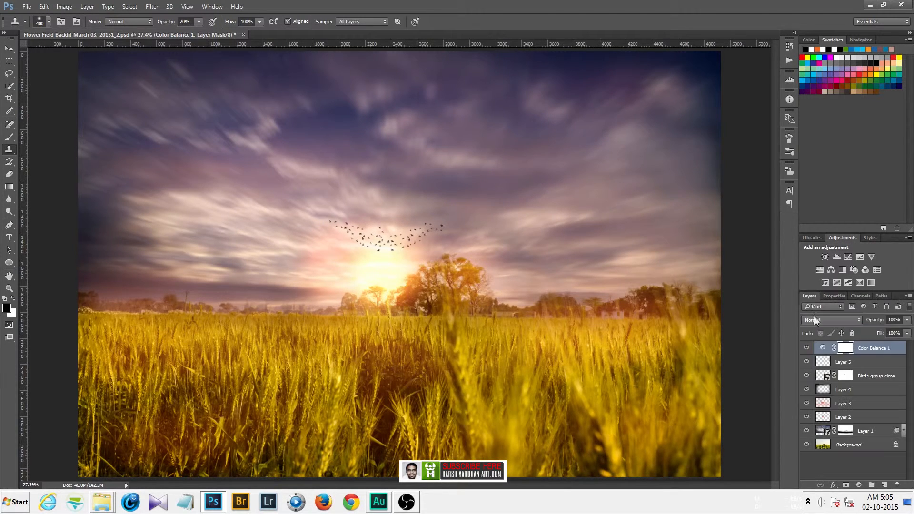
click(807, 348)
click(807, 348)
click(808, 349)
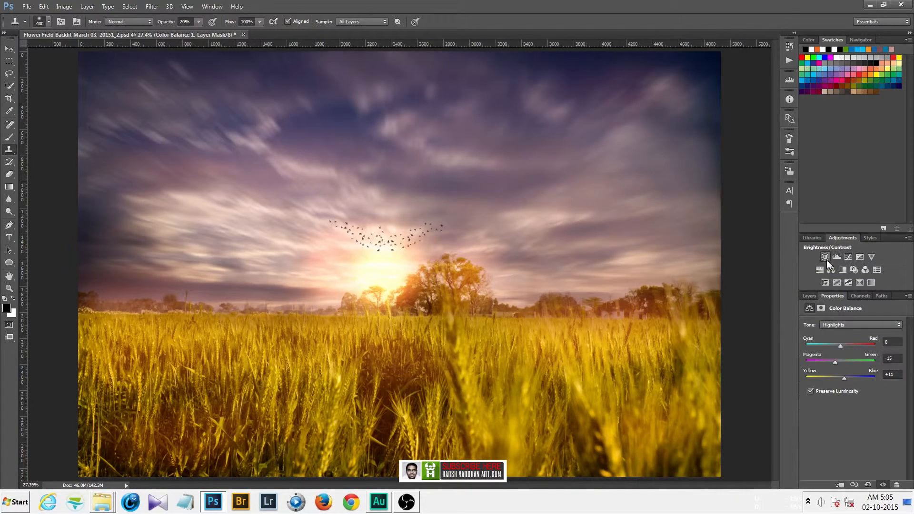
Add a Brightness/Contrast adjustment layer with a slight brightness increase of about 6.
click(826, 258)
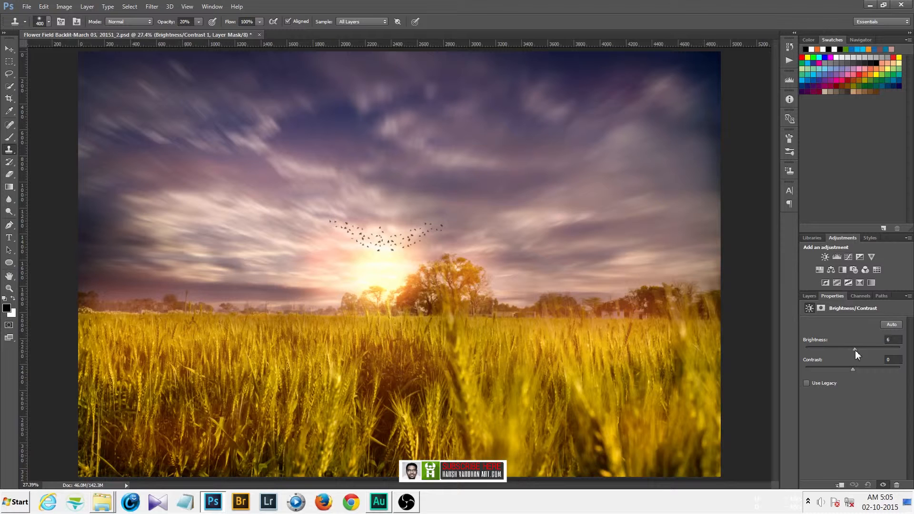
drag(855, 350, 853, 350)
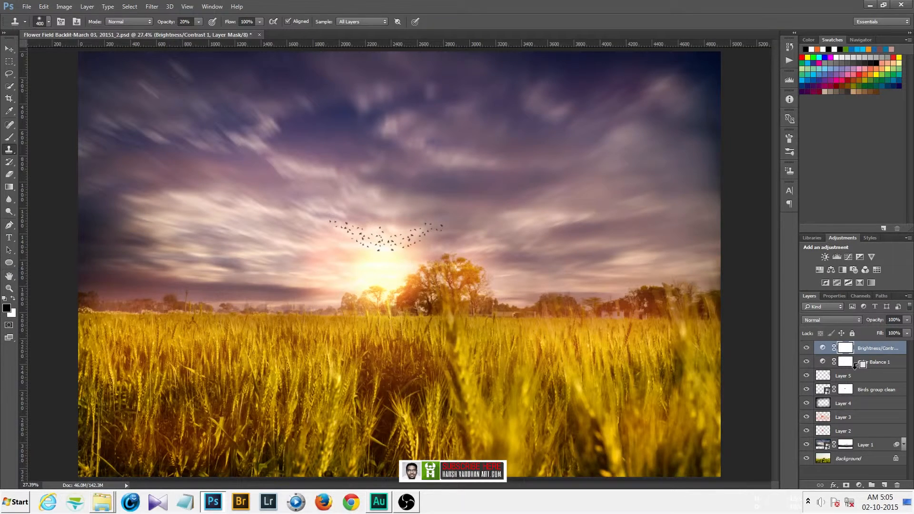
Stamp all visible layers into a new layer and apply a High Pass filter to it.
key(ctrl+shift+alt+e)
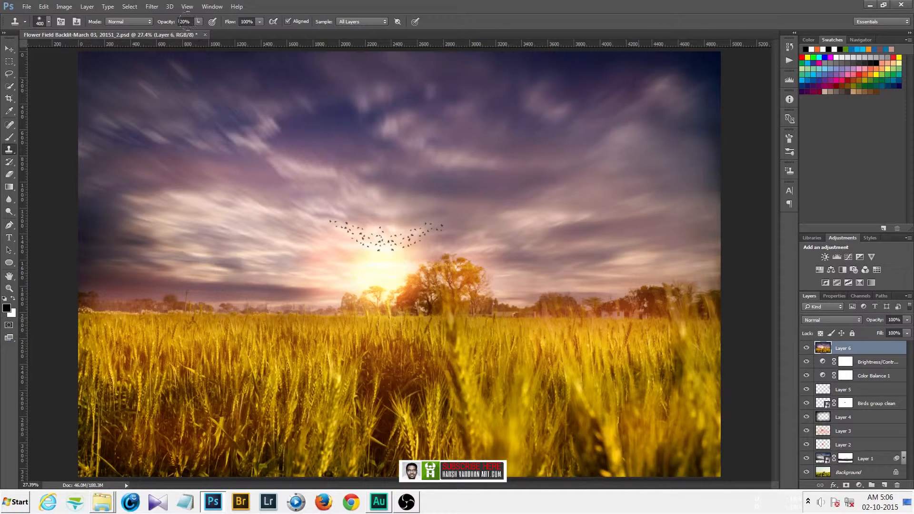
click(153, 6)
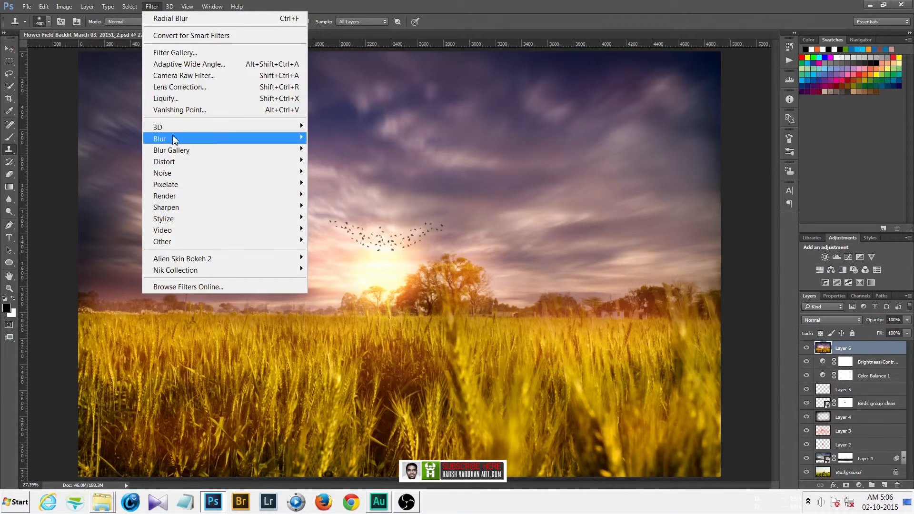
mouse_move(202, 244)
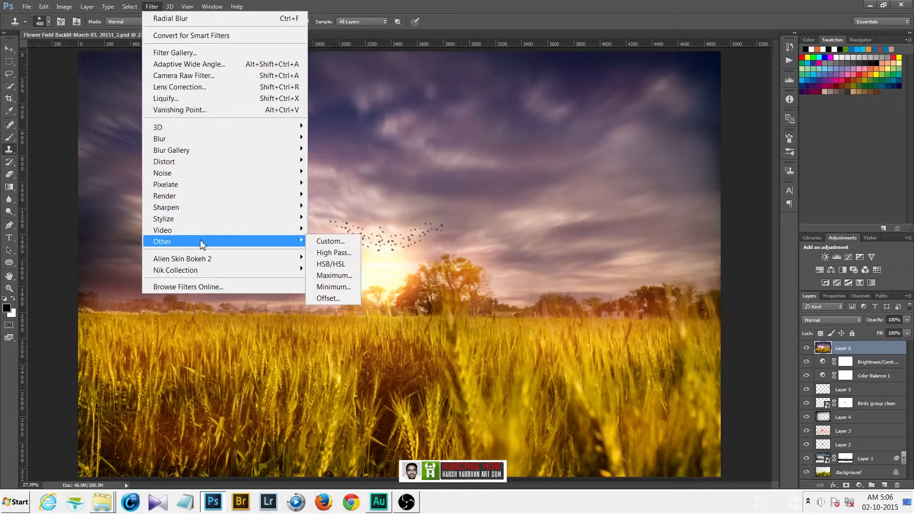
click(324, 253)
drag(710, 266, 677, 265)
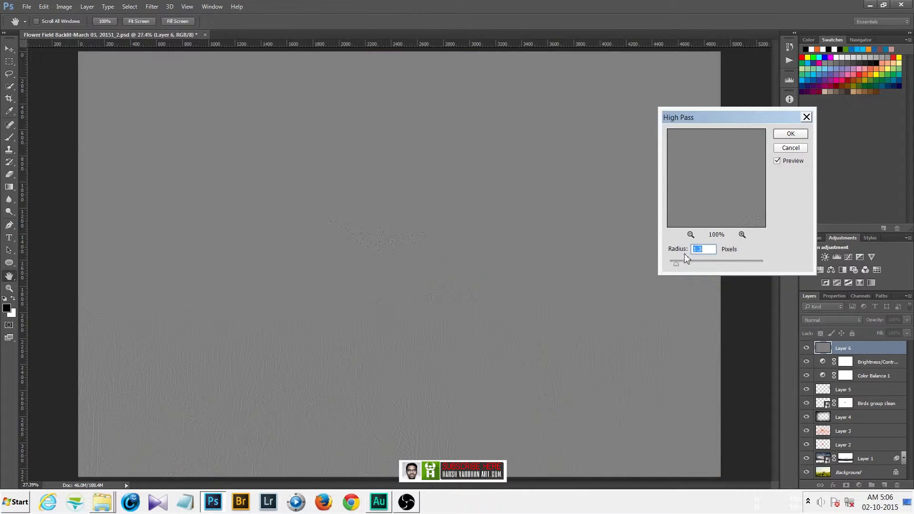
click(404, 328)
drag(677, 264, 675, 265)
click(790, 134)
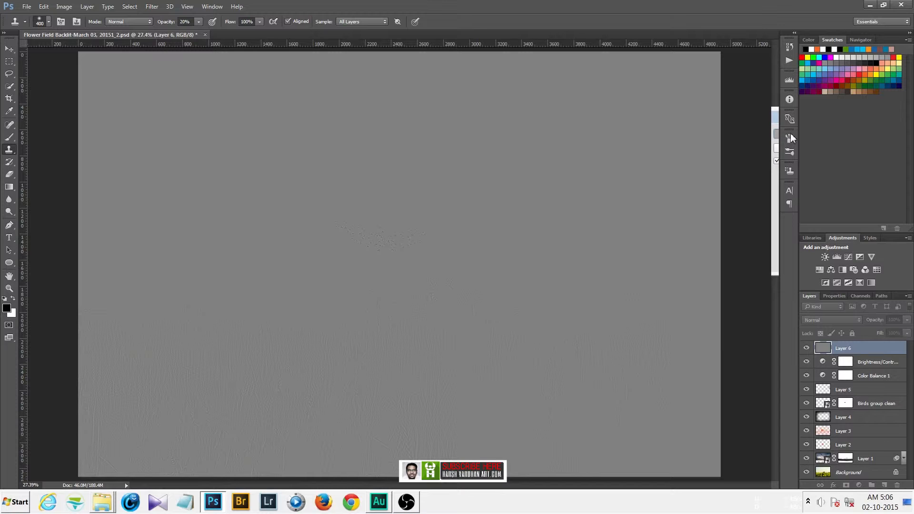
Set the high-pass layer's blend mode to Linear Light and toggle its visibility to compare.
click(823, 319)
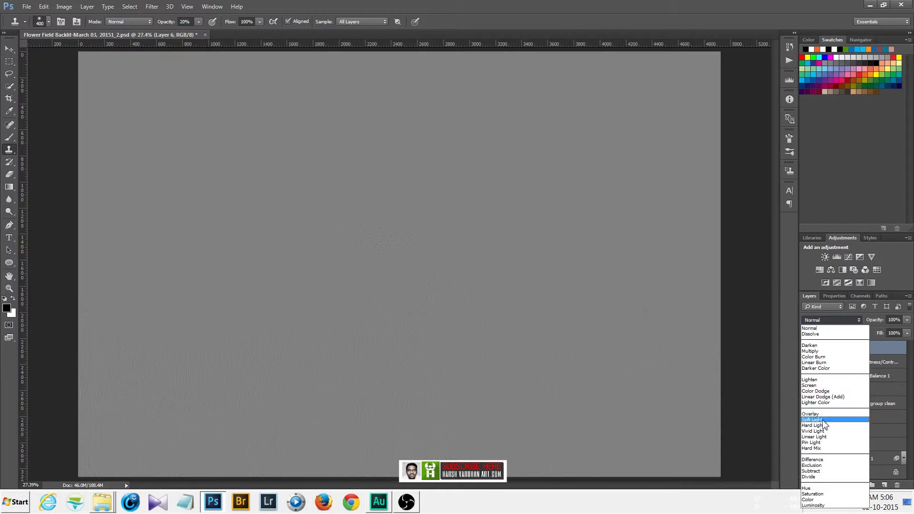
click(818, 437)
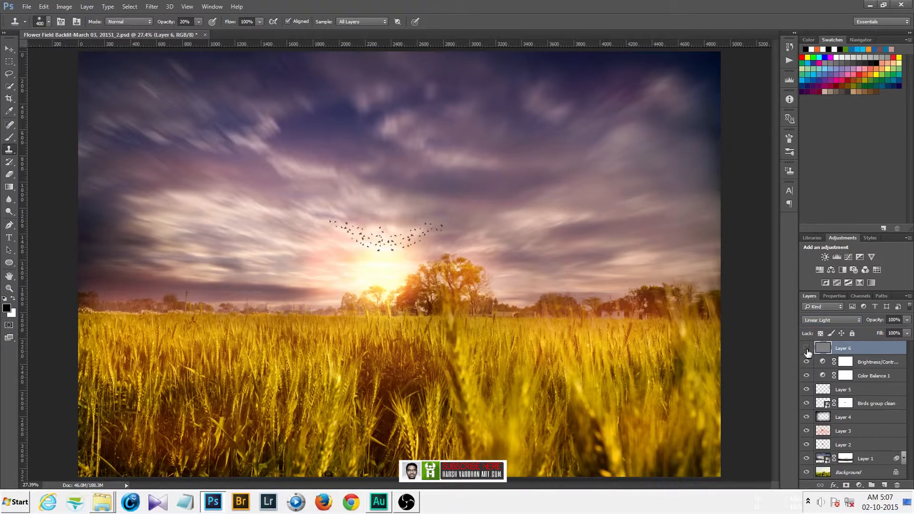
click(805, 353)
click(806, 351)
click(807, 351)
click(806, 350)
click(806, 351)
click(807, 351)
Try reapplying the High Pass filter to the stamped layer, then undo the last change.
click(152, 7)
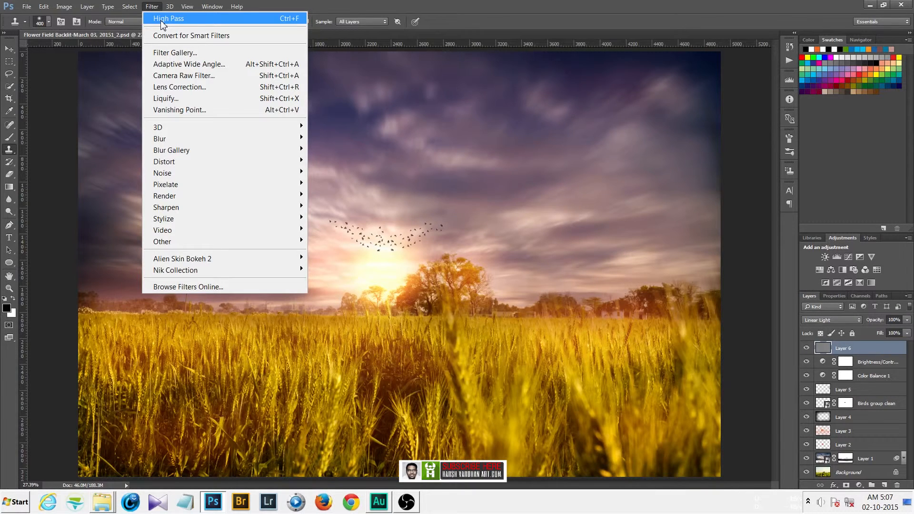
click(162, 22)
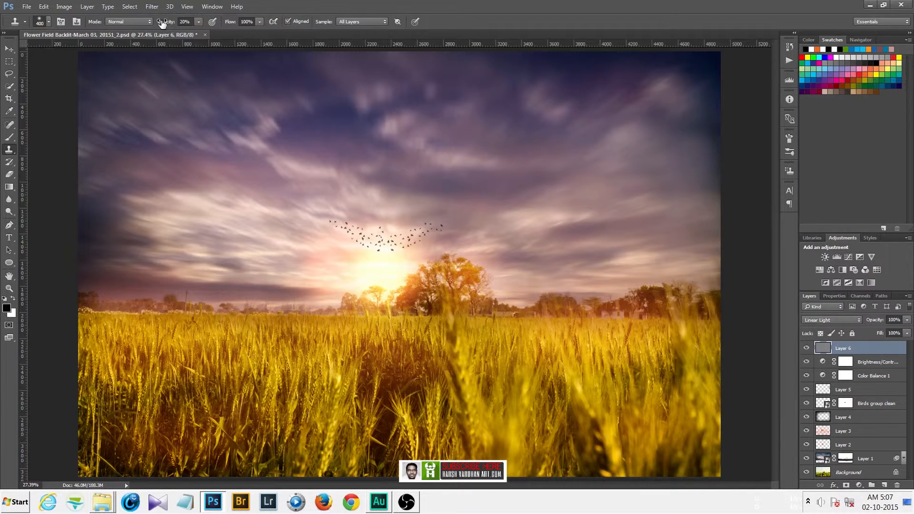
click(807, 348)
click(807, 349)
click(807, 349)
click(806, 349)
drag(823, 349, 825, 353)
key(z)
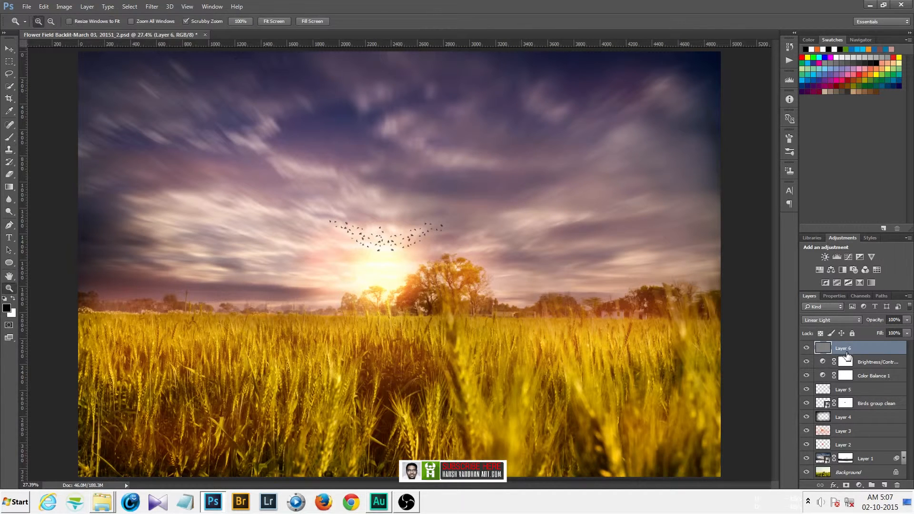
key(shift+alt+n)
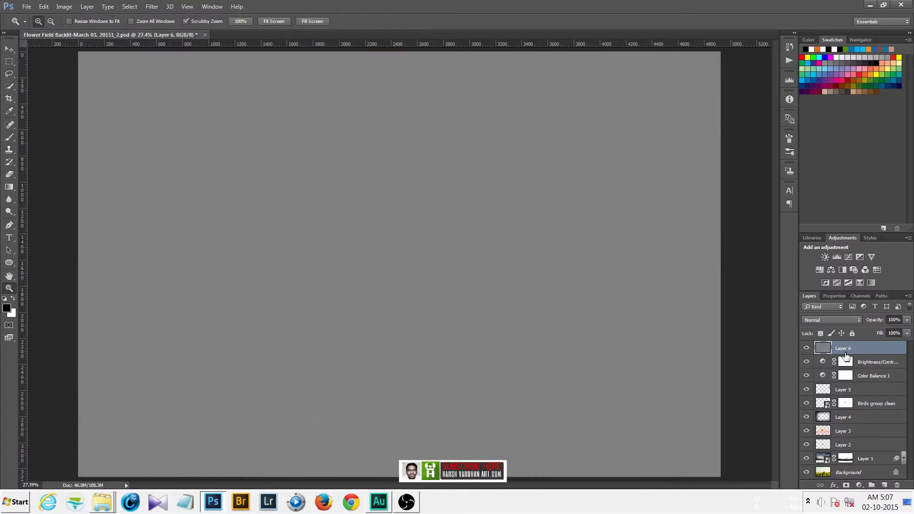
key(ctrl+z)
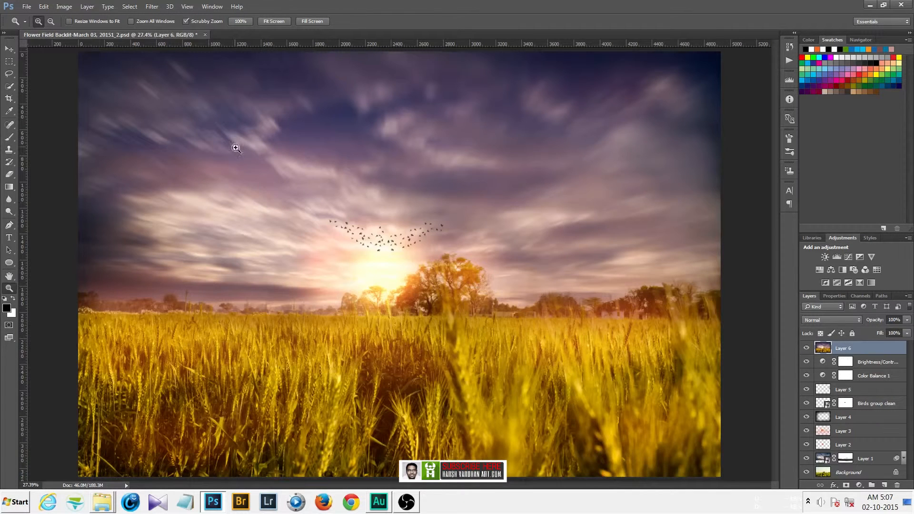
click(152, 6)
click(157, 19)
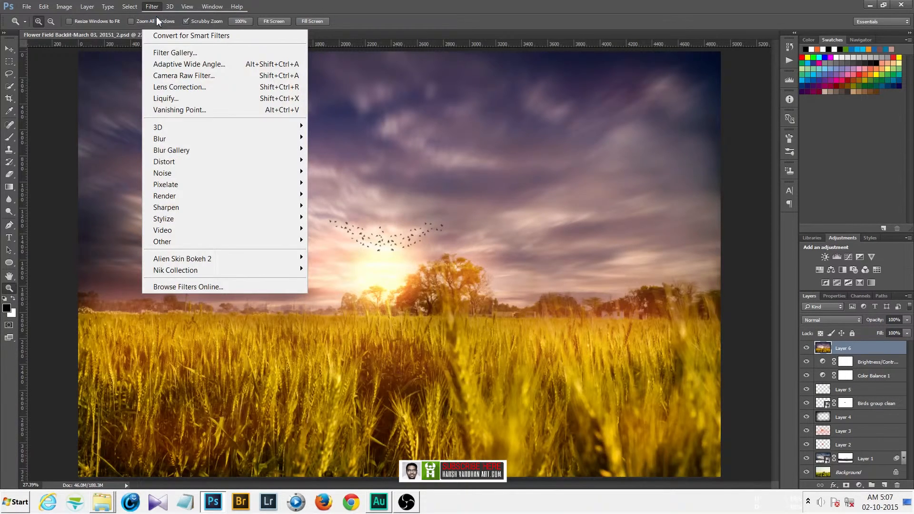
key(ctrl+z)
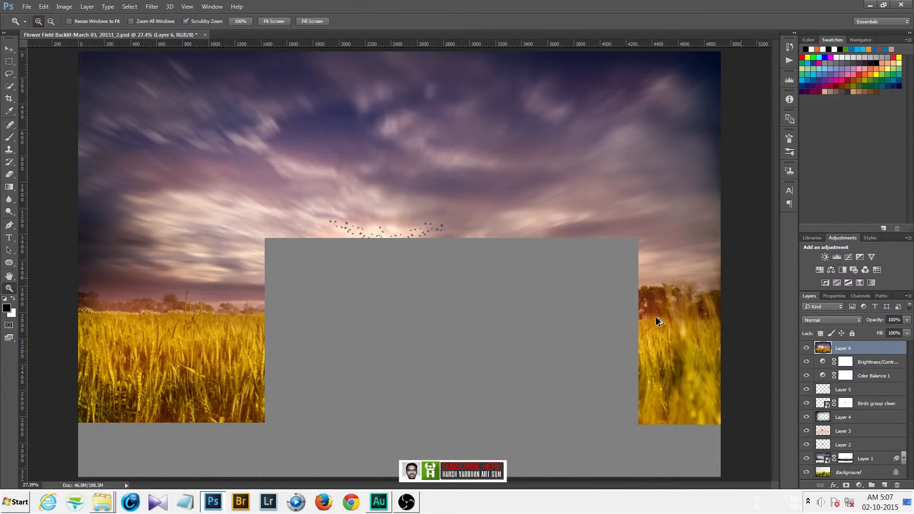
Apply a High Pass filter with a 1.5 pixel radius to the stamped layer and set its blend mode to Linear Light.
click(152, 6)
mouse_move(162, 242)
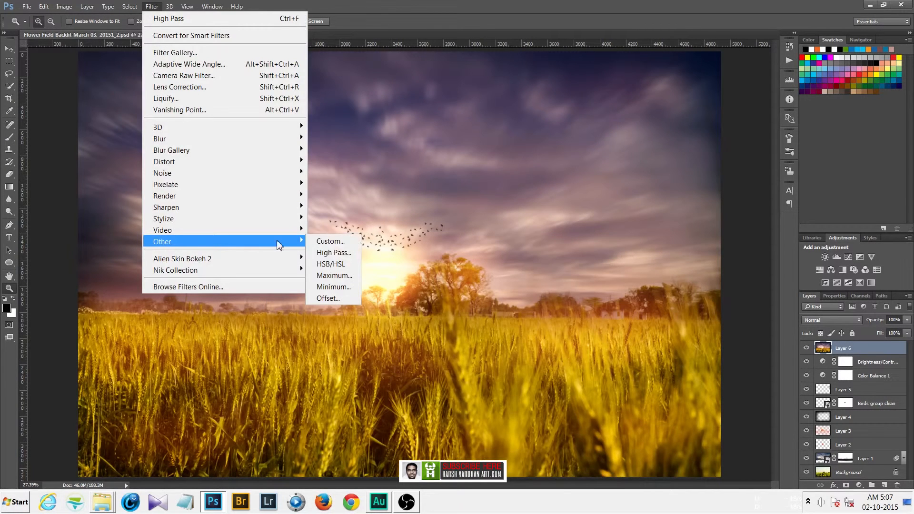
click(332, 253)
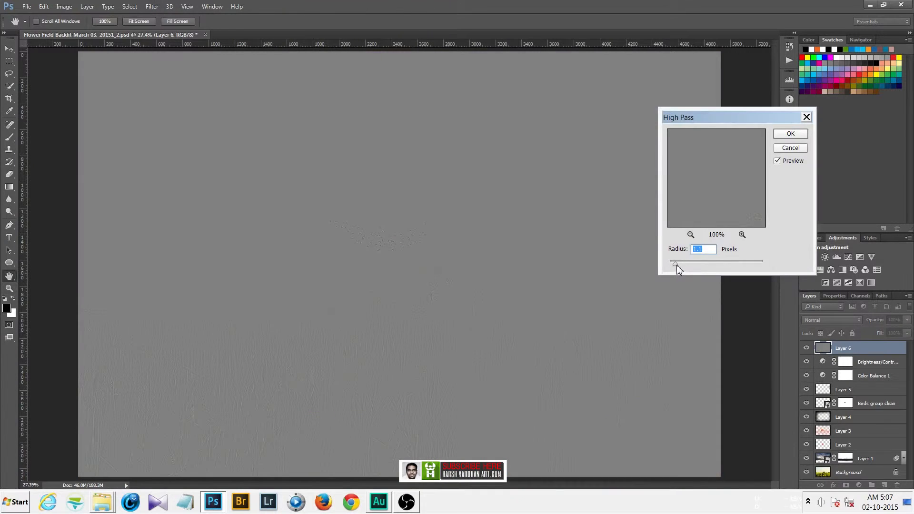
drag(677, 265, 677, 265)
click(788, 135)
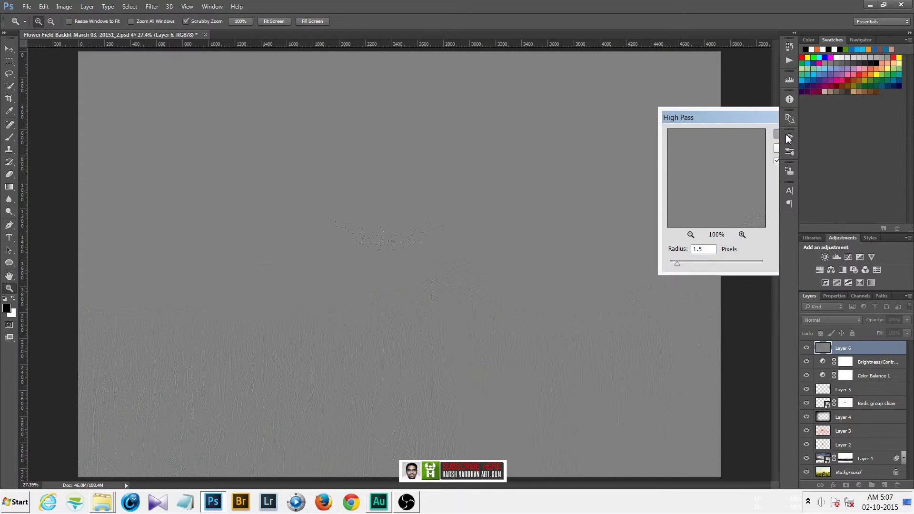
click(829, 320)
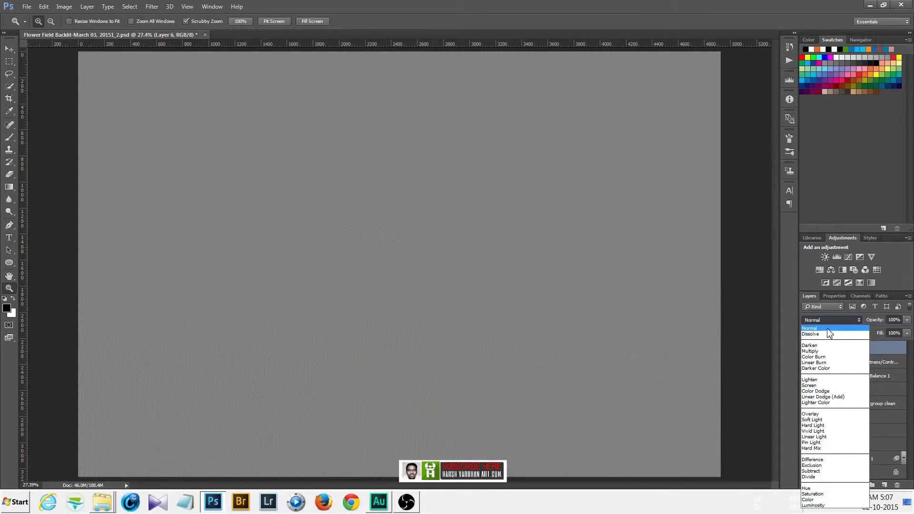
click(815, 438)
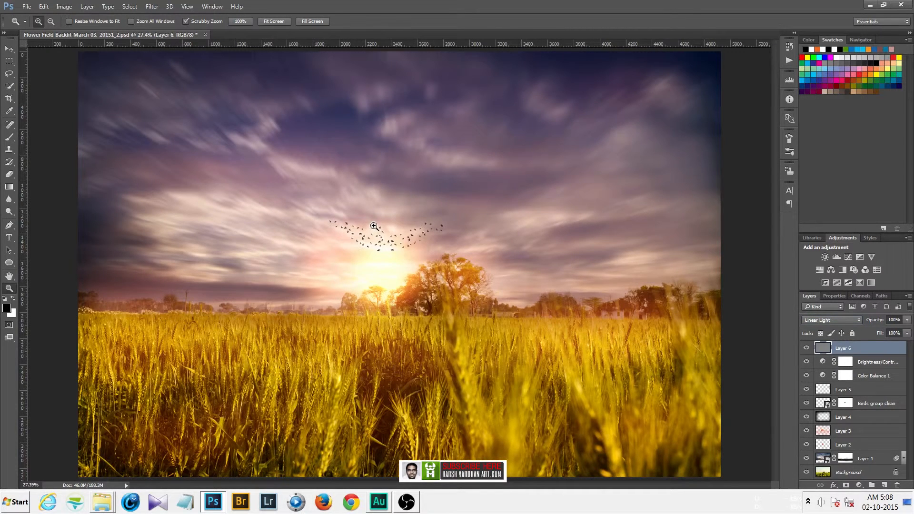
Inspect the birds at 100% zoom and lower the high-pass layer's opacity to 49%.
key(ctrl+1)
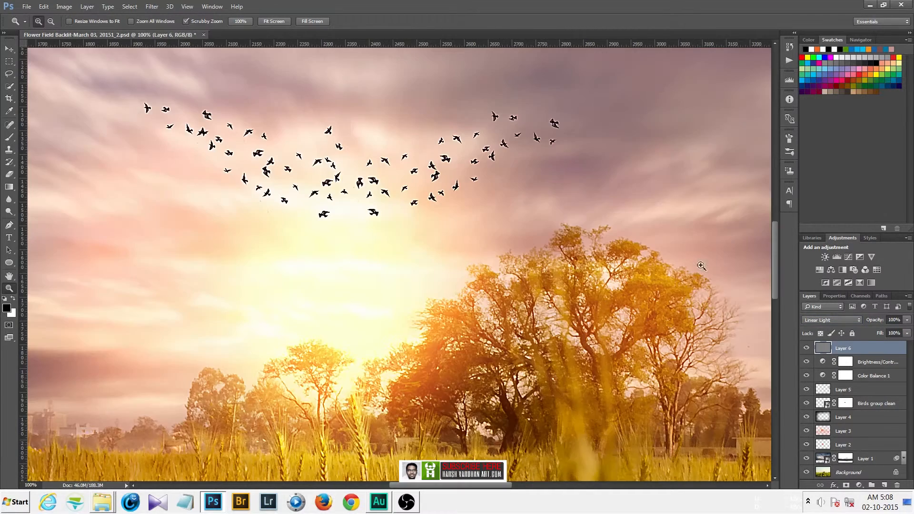
click(860, 41)
mouse_move(854, 133)
mouse_down()
mouse_move(849, 141)
mouse_move(851, 133)
mouse_up()
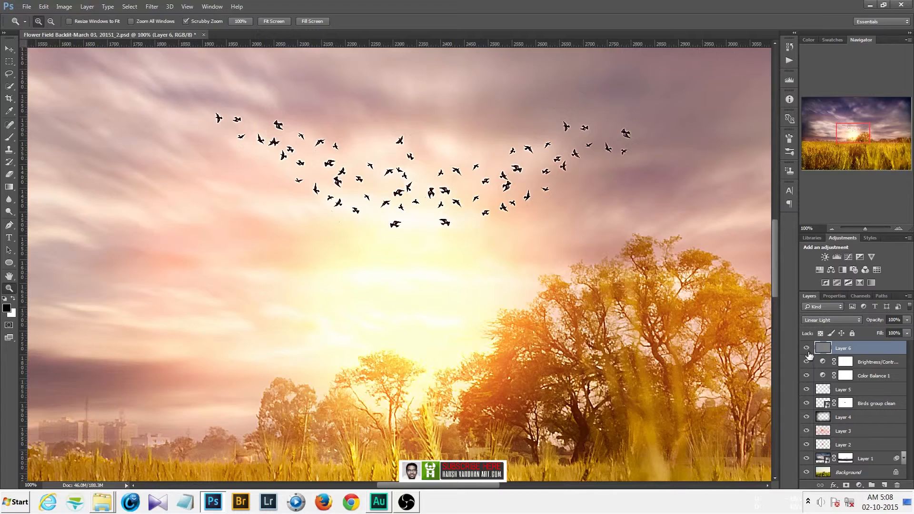
click(907, 322)
click(743, 371)
Fit the image to the screen and toggle the high-pass layer's visibility to compare the sharpening.
key(ctrl+0)
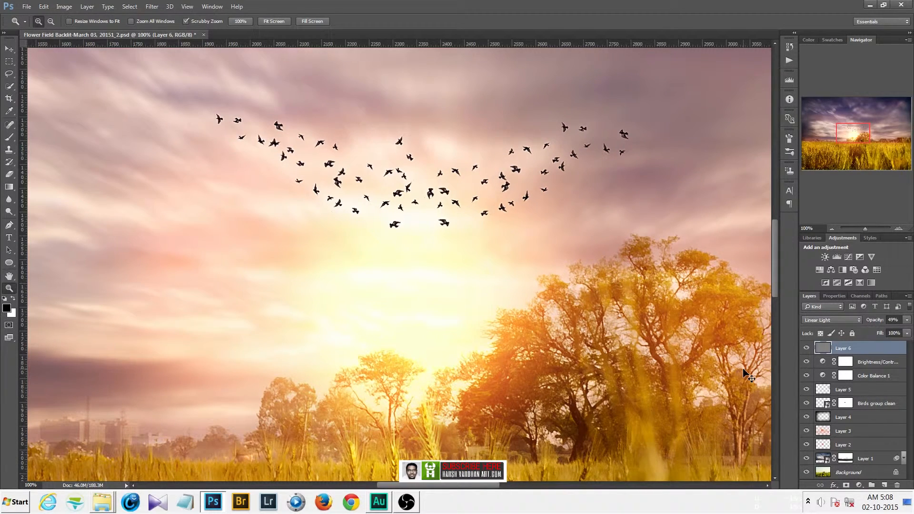
key(ctrl+0)
click(808, 350)
click(808, 350)
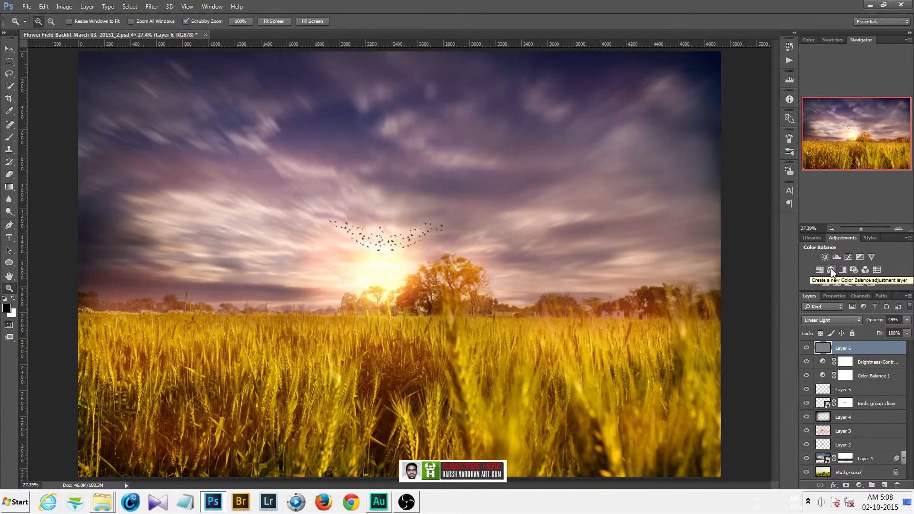
Add a Selective Color adjustment layer and set Reds to Cyan -11, Magenta -10, Yellow +11, Black +7.
click(859, 486)
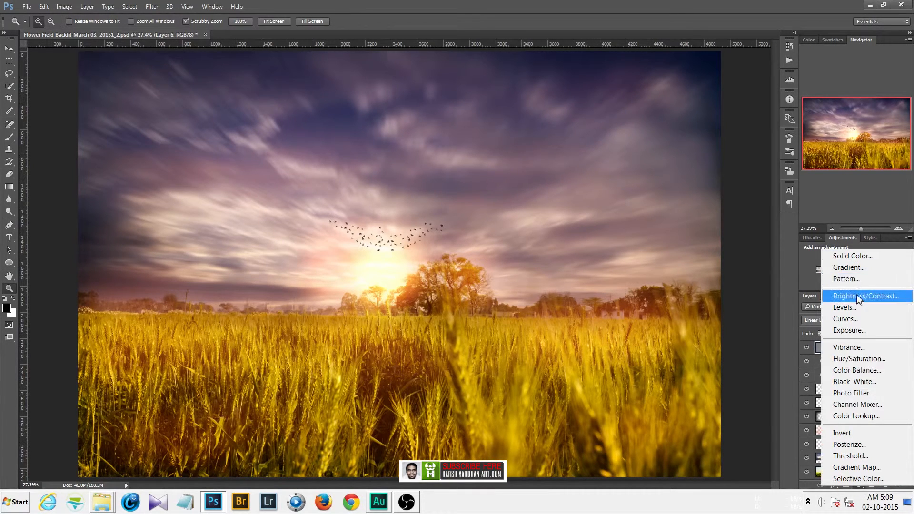
click(866, 477)
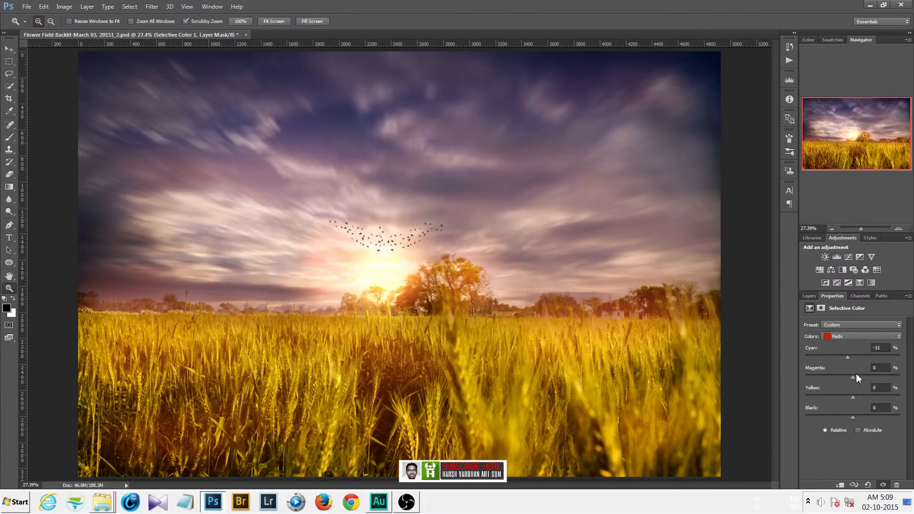
drag(856, 373, 852, 374)
click(862, 336)
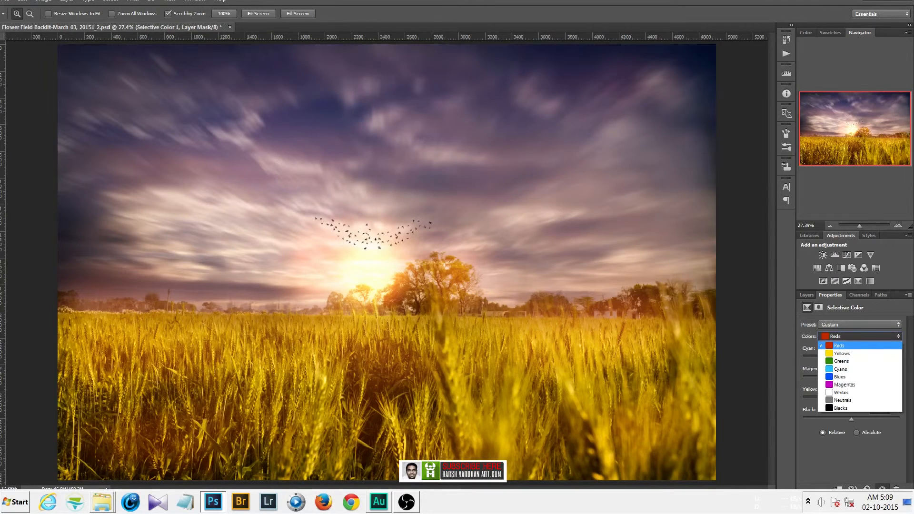
click(852, 345)
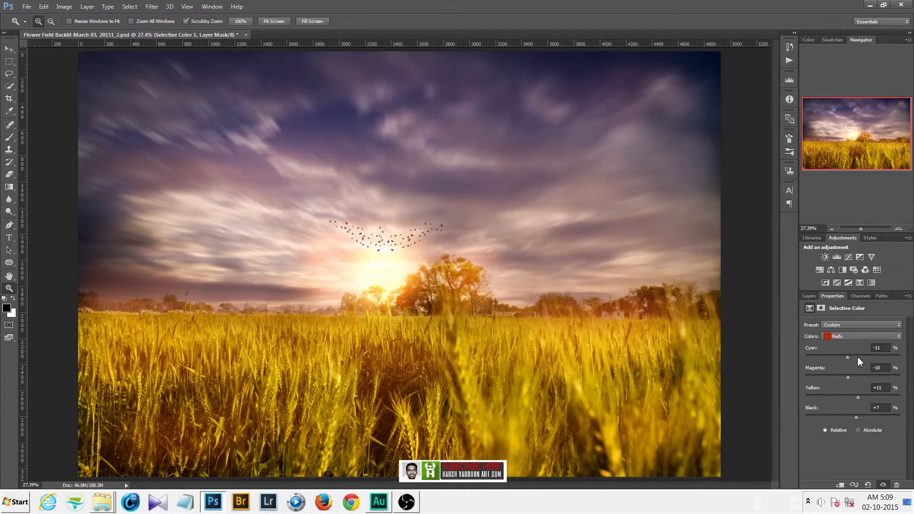
click(852, 336)
click(848, 390)
drag(853, 417, 852, 419)
key(F7)
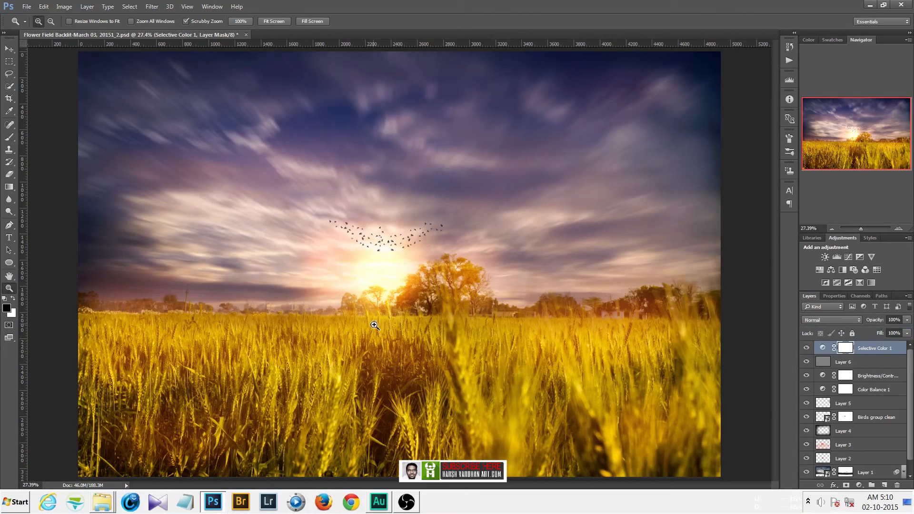